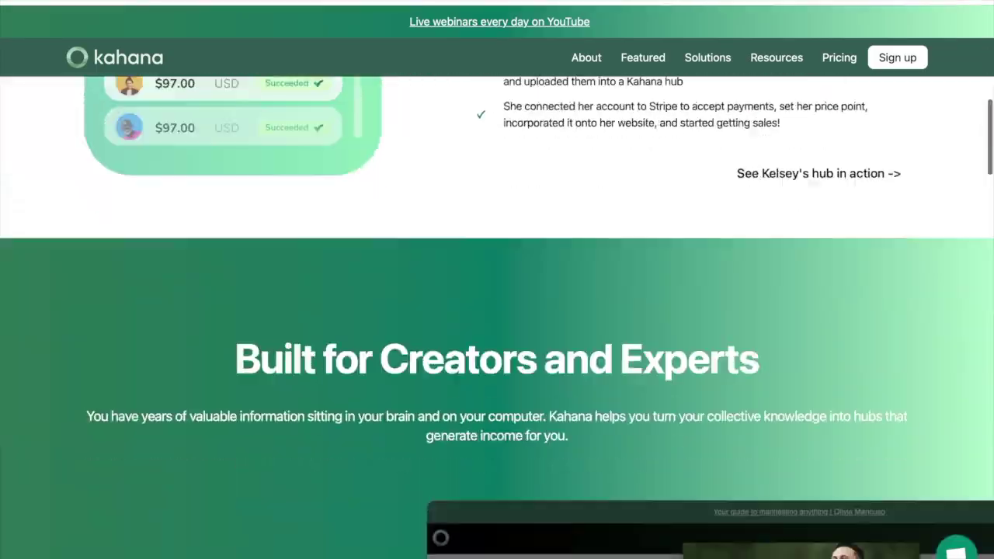
scroll(497, 311, down, 15)
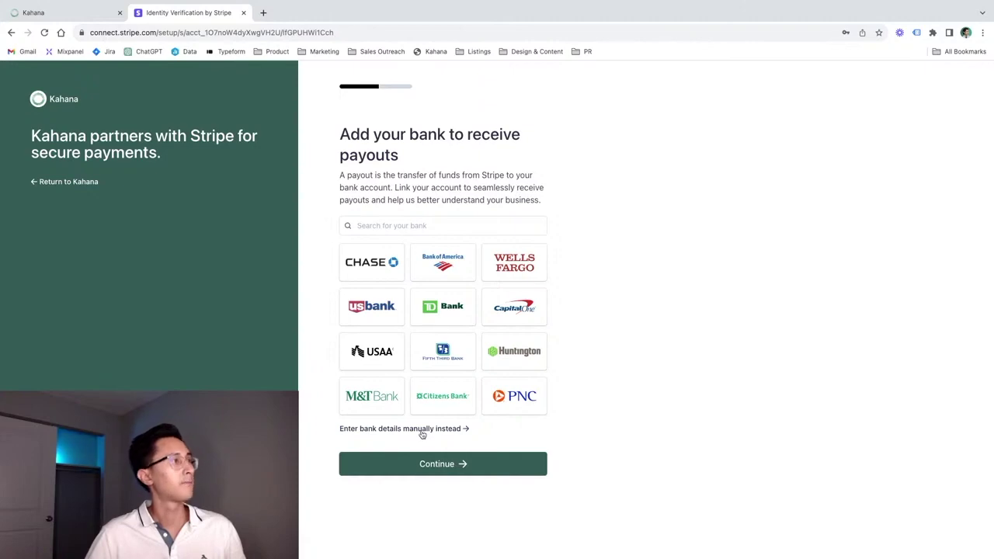
Step: Preview the Capital One payout setup and copy the Growth Hacking Resources hub's share link
click(508, 317)
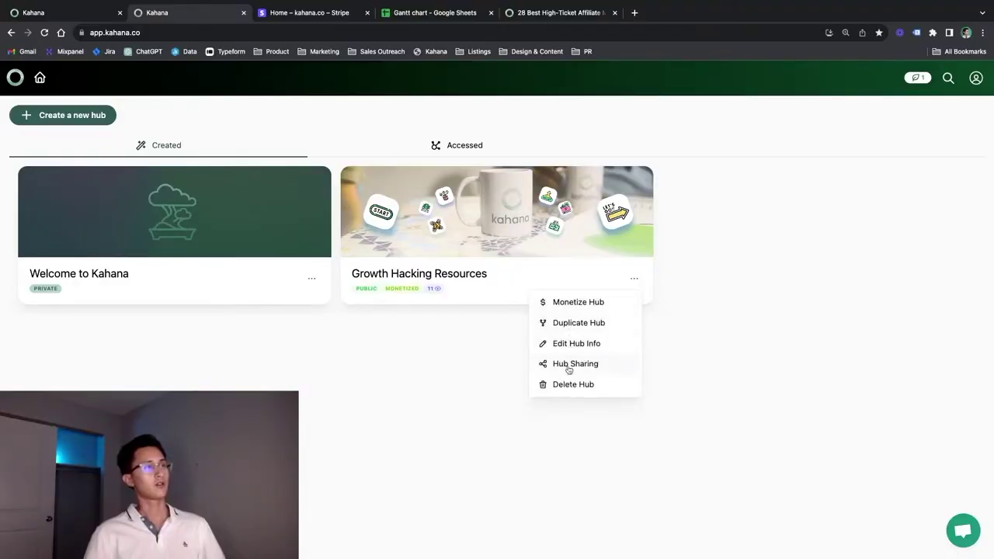
click(569, 365)
click(739, 170)
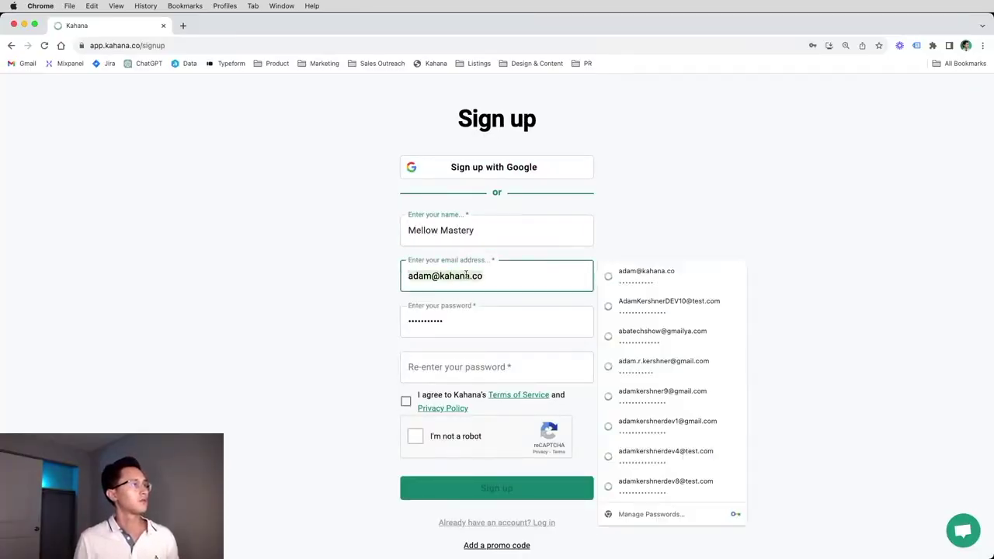
Step: Submit the sign-up form and create a private hub named 'My First Hub'
click(476, 487)
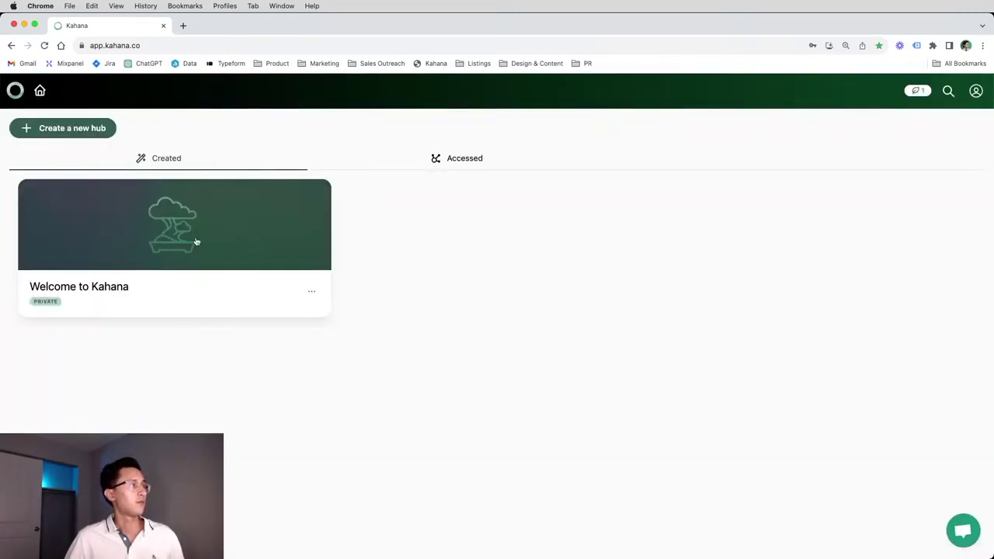
click(96, 133)
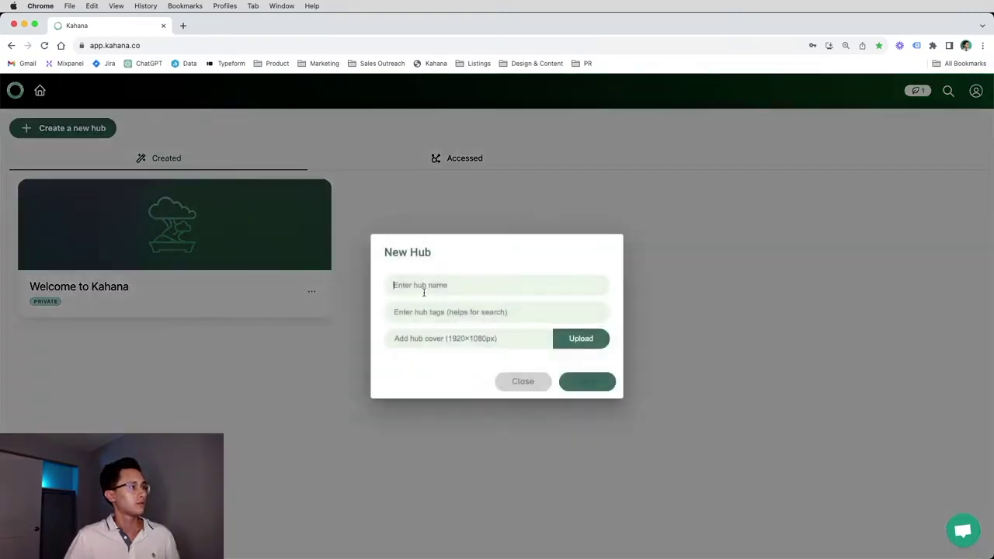
text(My First Hub)
click(584, 383)
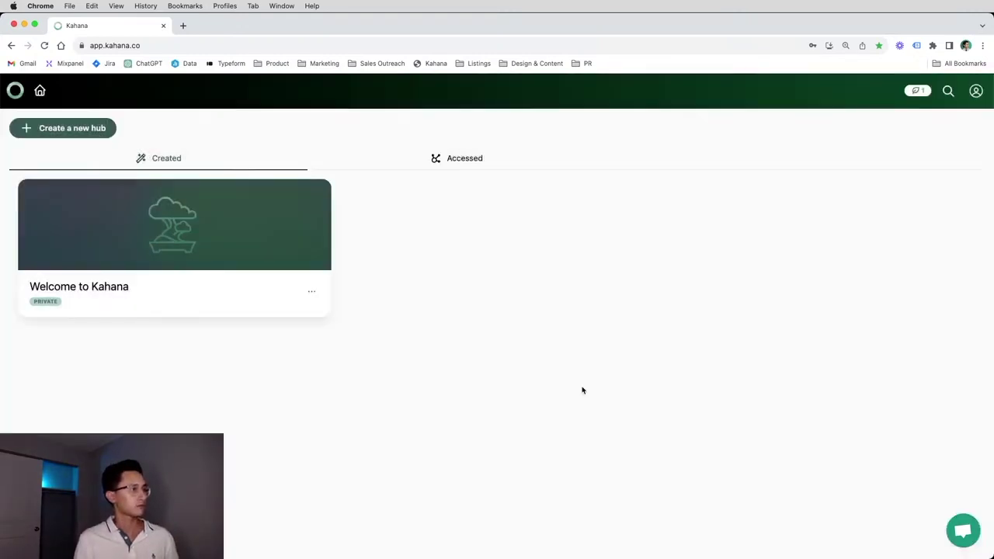
click(976, 90)
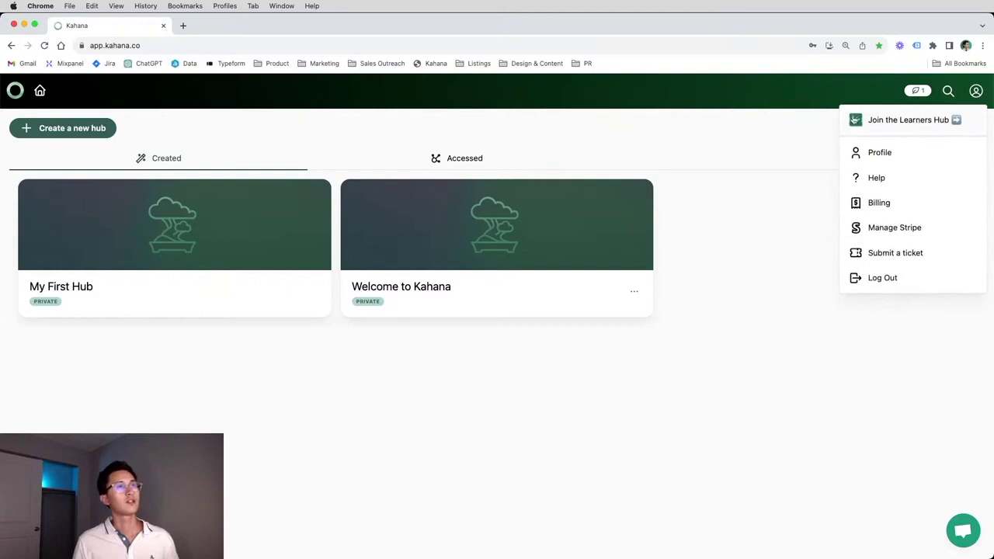
Step: Open the Kahana Learners Hub and check its access and sharing settings
click(920, 121)
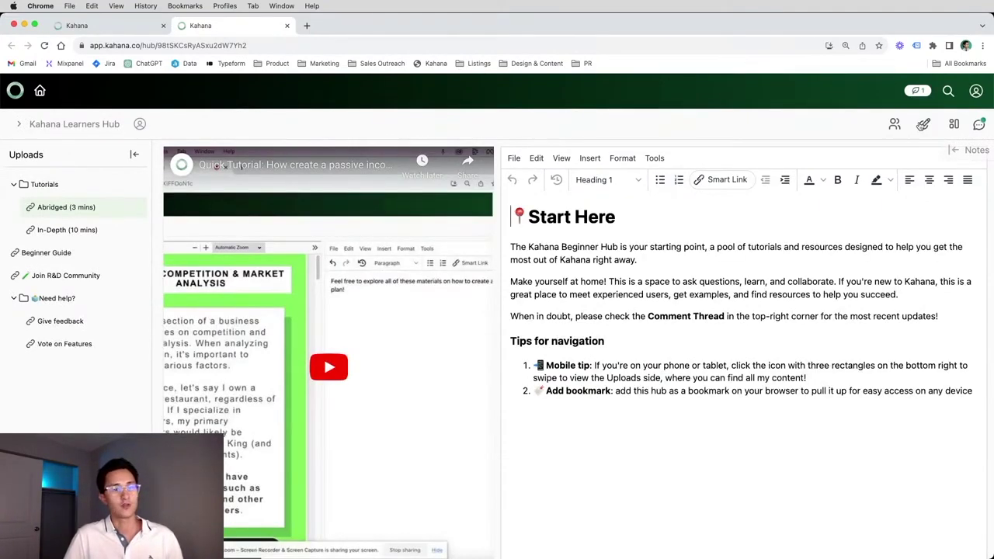
click(895, 125)
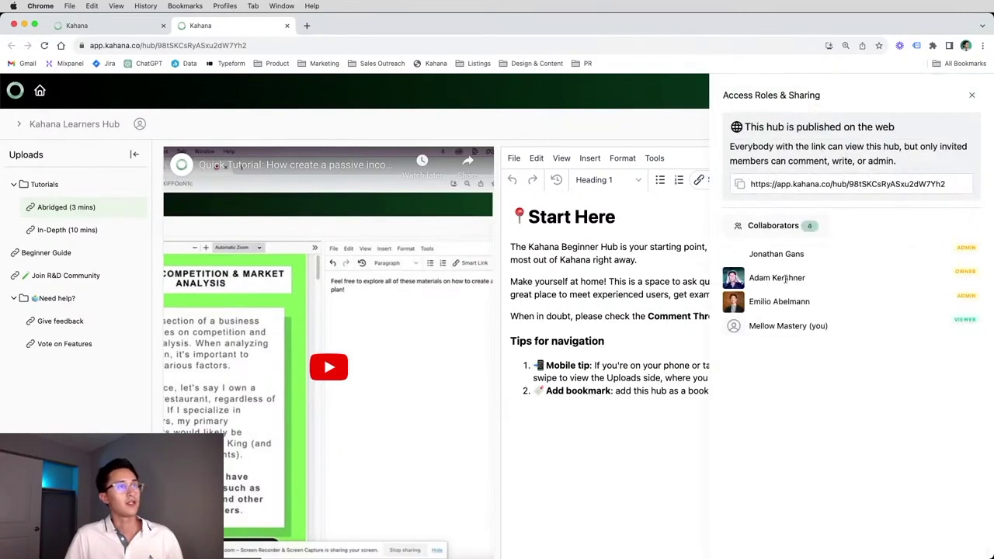
click(110, 356)
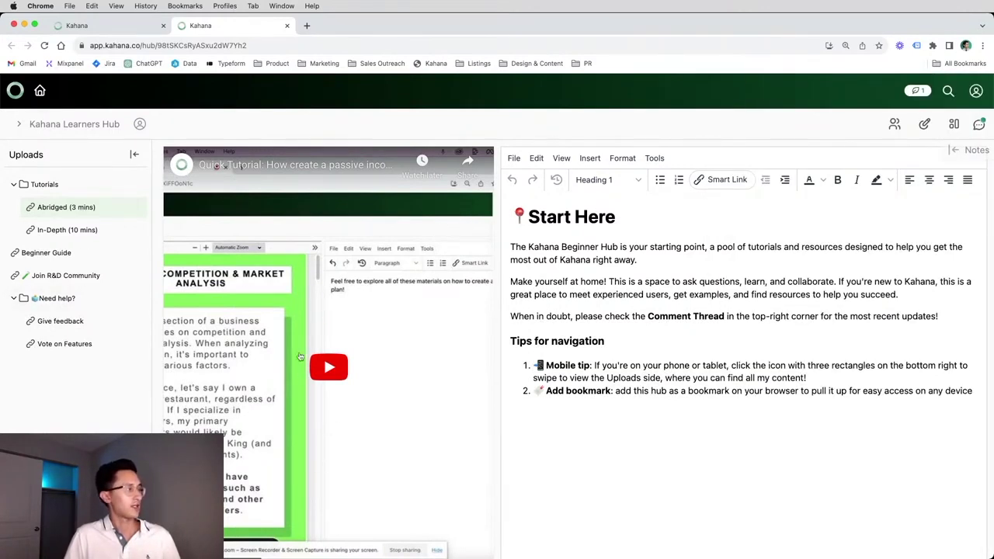
Step: Return to the home page and go to the profile page
click(23, 90)
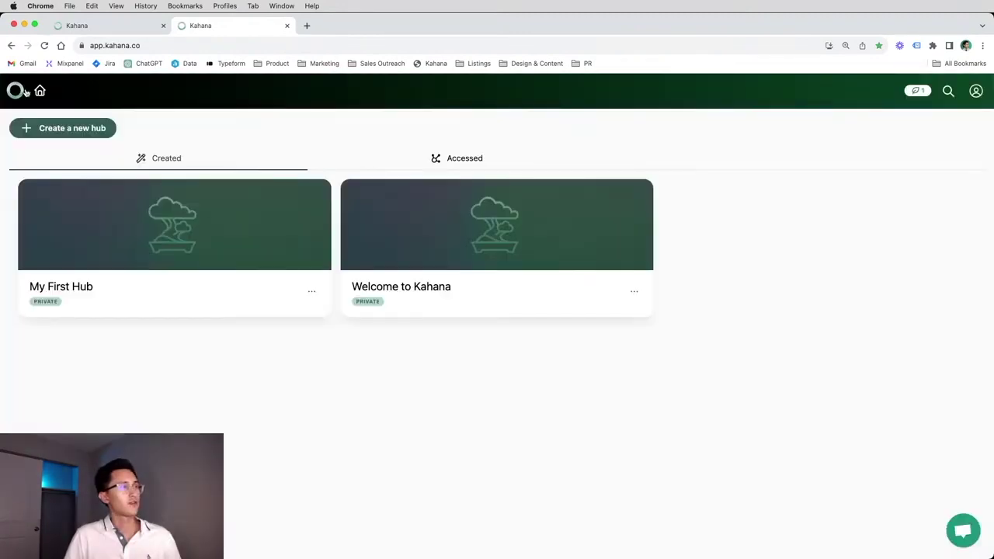
click(976, 91)
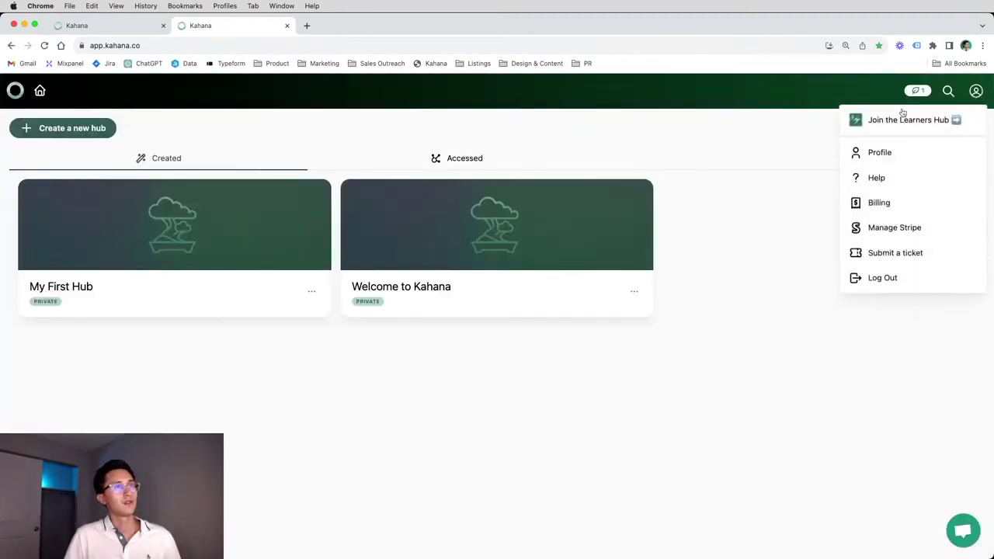
click(881, 153)
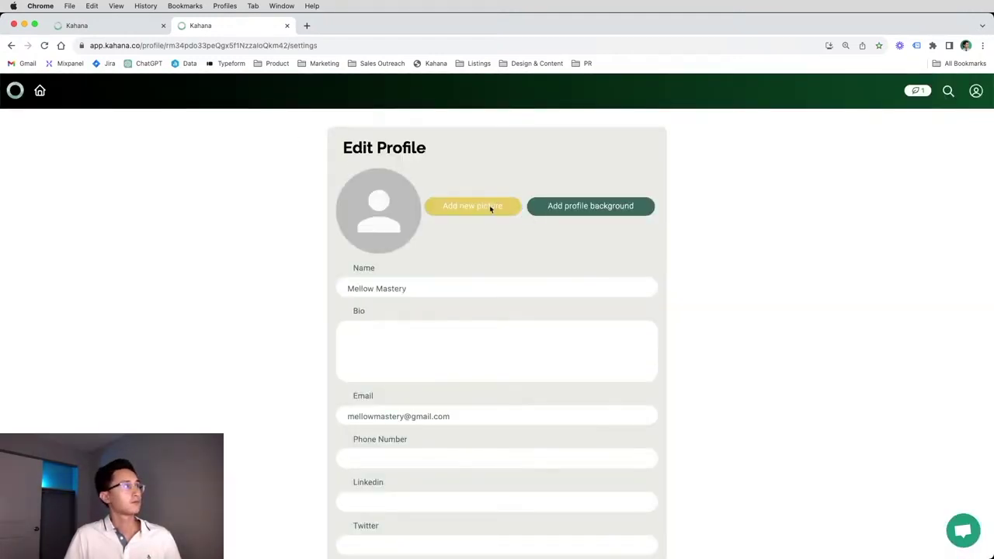
Step: Choose 'Creator Journey Sandbox (3).jpg' from Downloads as the new profile picture
click(747, 116)
scroll(549, 379, down, 15)
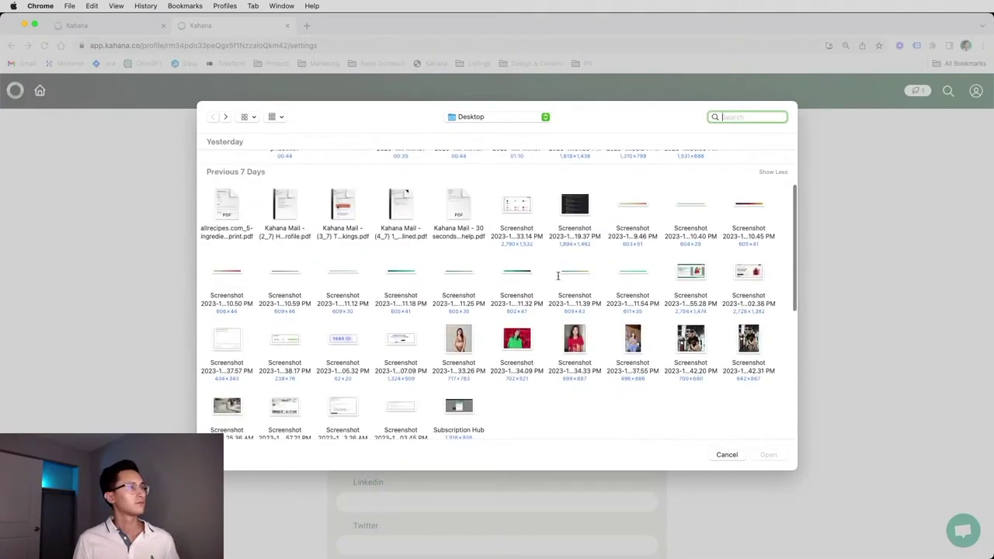
scroll(549, 380, right, 5)
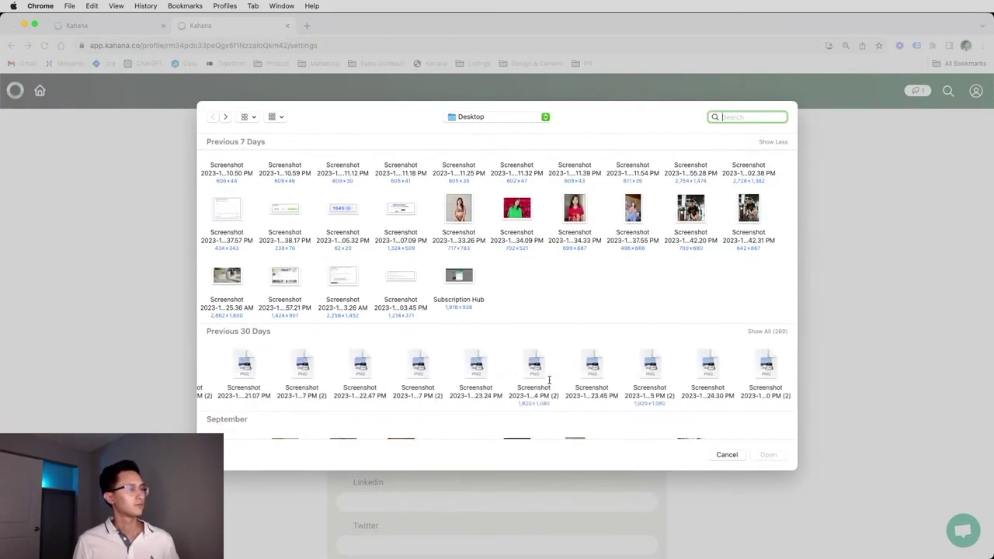
scroll(531, 357, left, 5)
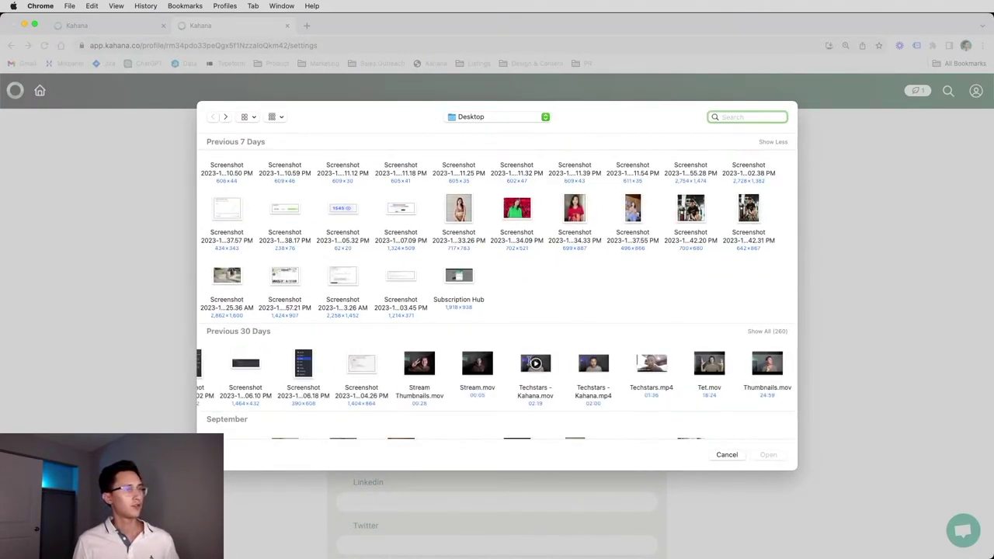
scroll(529, 369, down, 5)
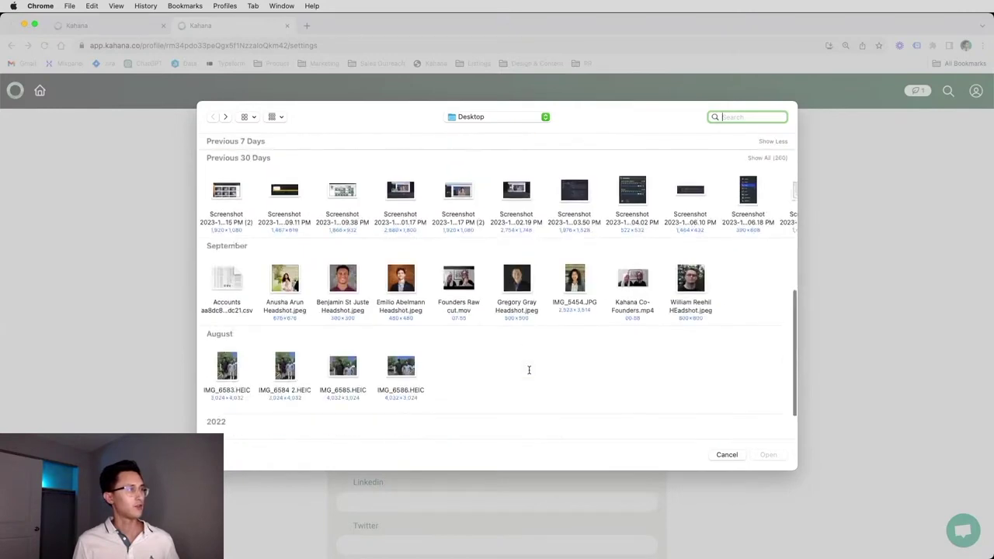
scroll(529, 370, up, 5)
click(528, 118)
click(501, 225)
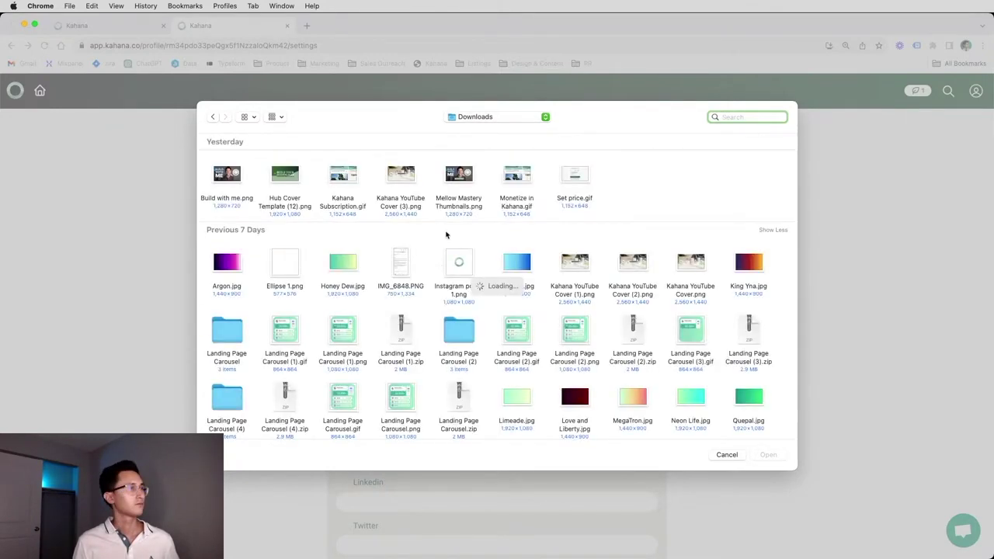
scroll(427, 344, down, 5)
click(632, 373)
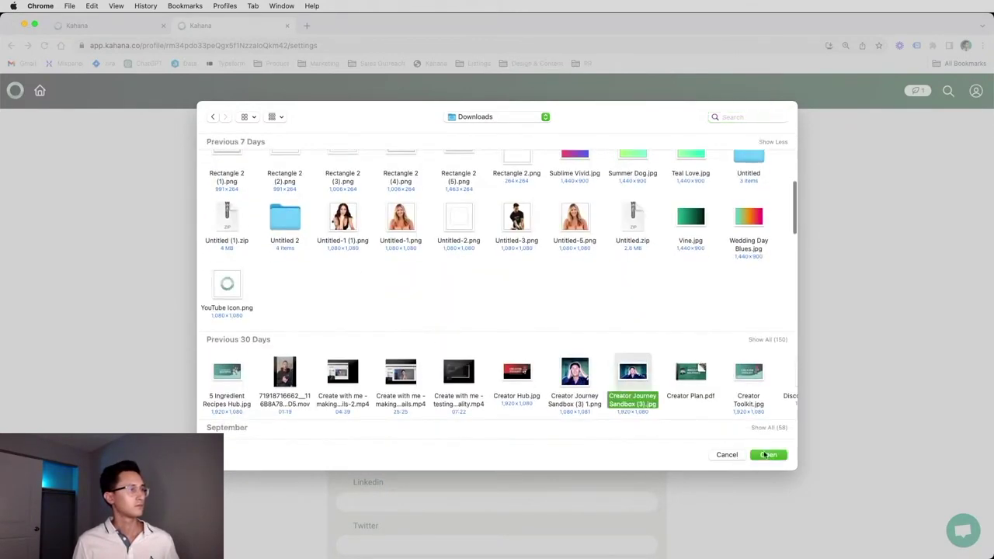
click(765, 454)
Step: Save the profile with the new picture
scroll(482, 288, down, 3)
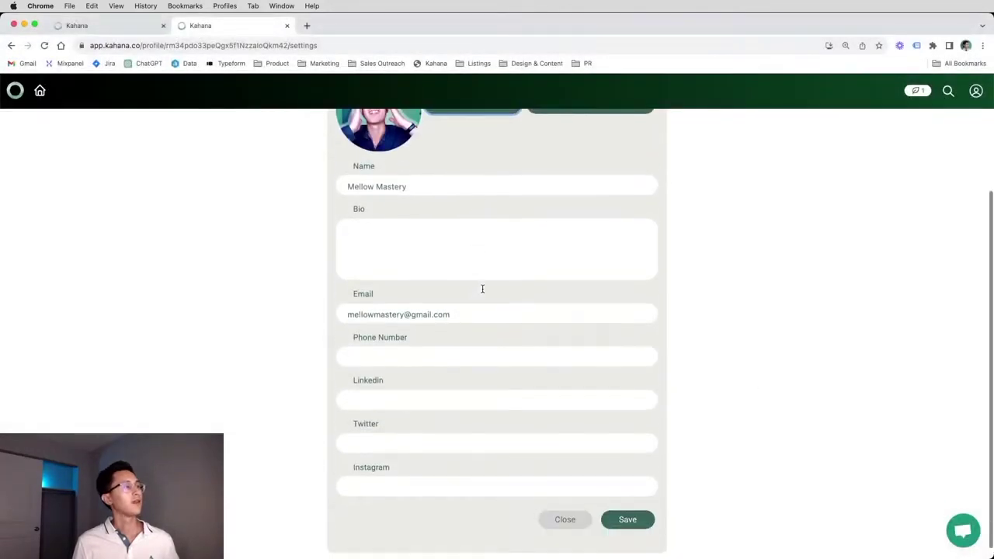
click(614, 506)
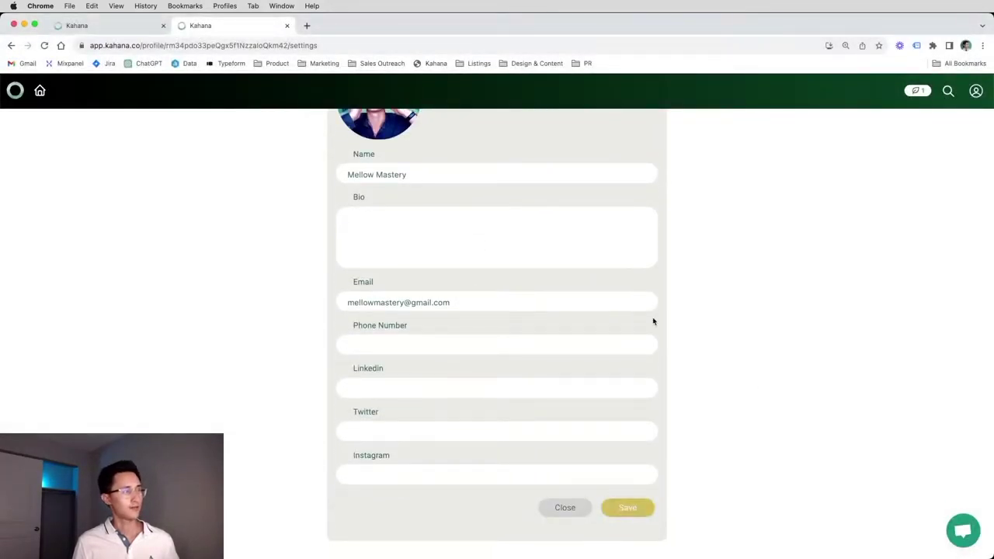
scroll(468, 365, up, 3)
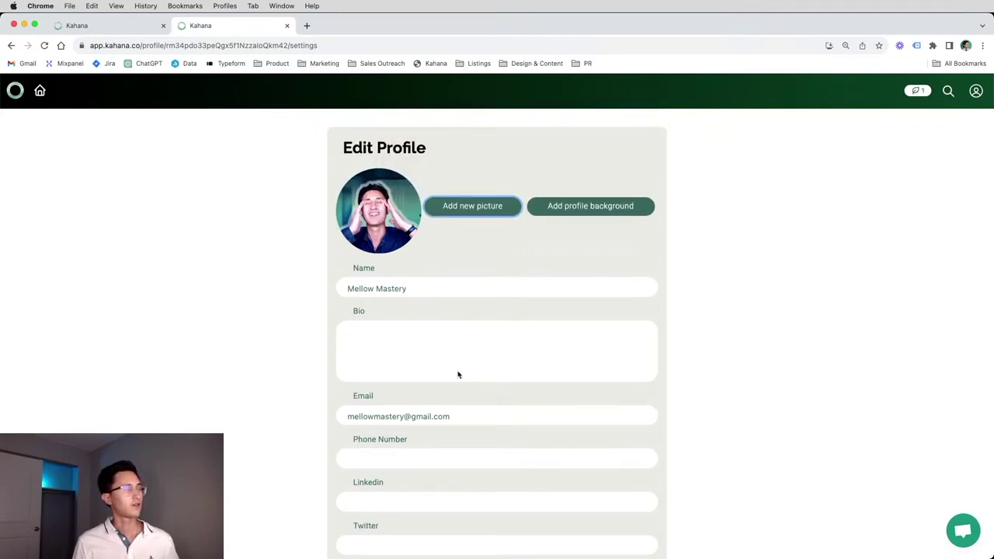
scroll(448, 346, down, 3)
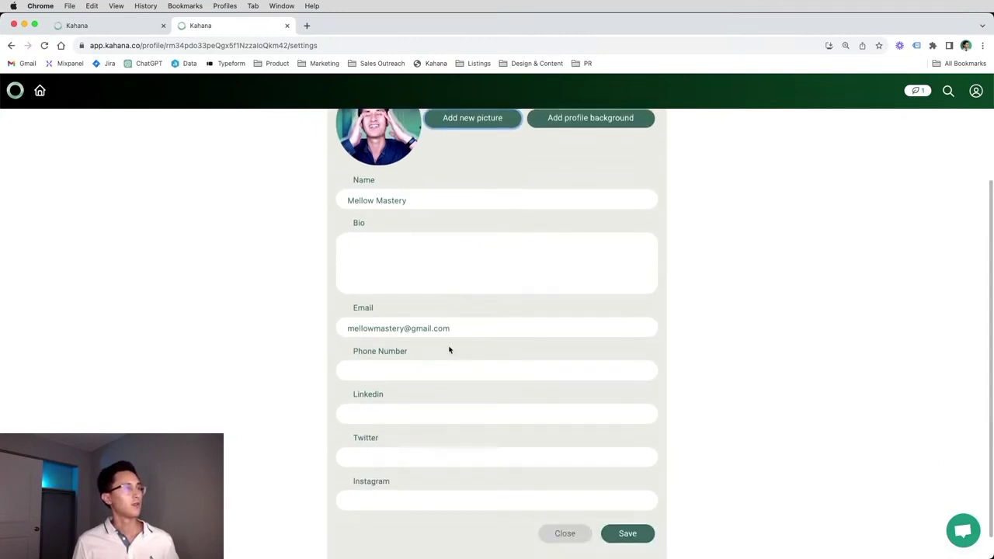
scroll(448, 349, up, 3)
scroll(423, 301, down, 3)
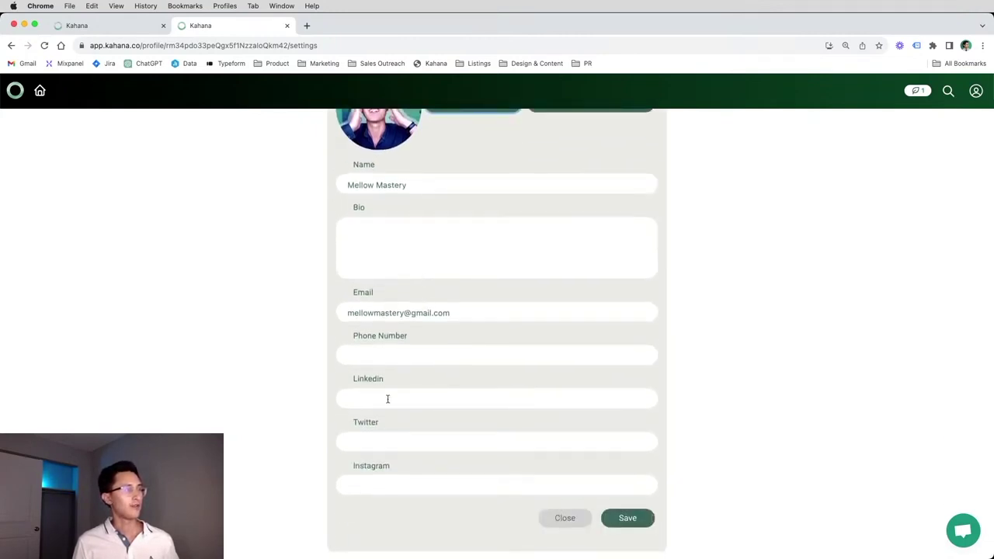
scroll(466, 373, up, 3)
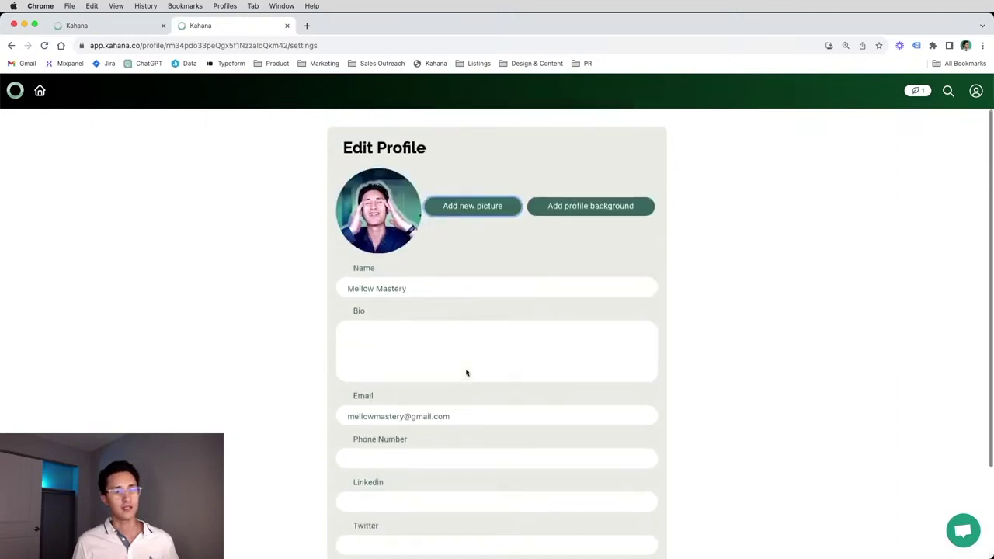
scroll(466, 371, down, 3)
click(626, 511)
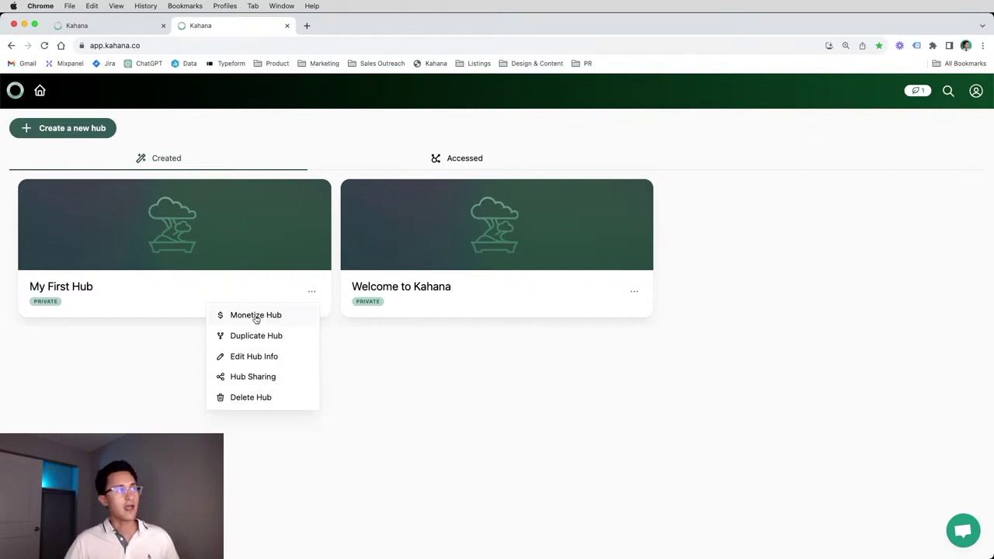
Step: Enable and confirm monetization for My First Hub from its options menu
click(312, 291)
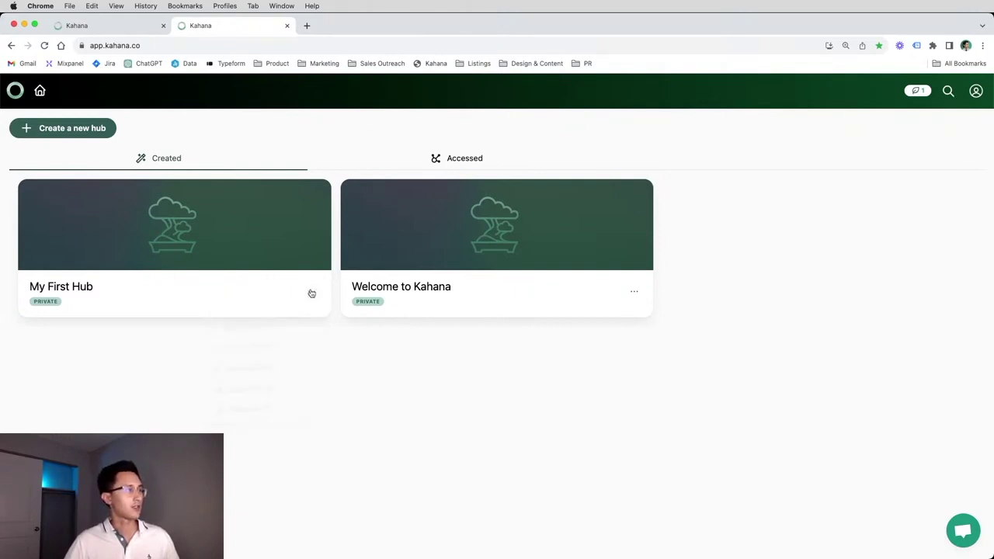
click(310, 293)
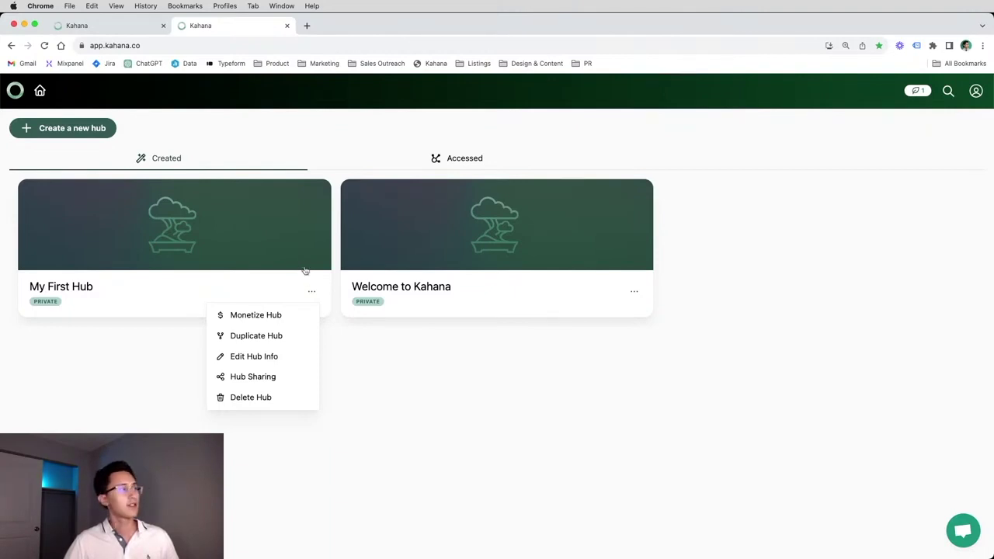
click(272, 317)
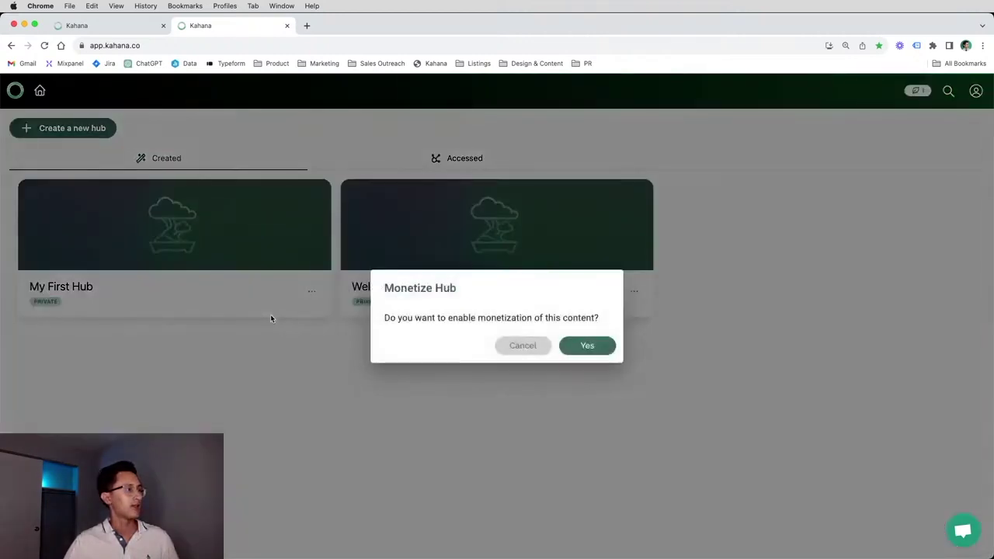
click(575, 347)
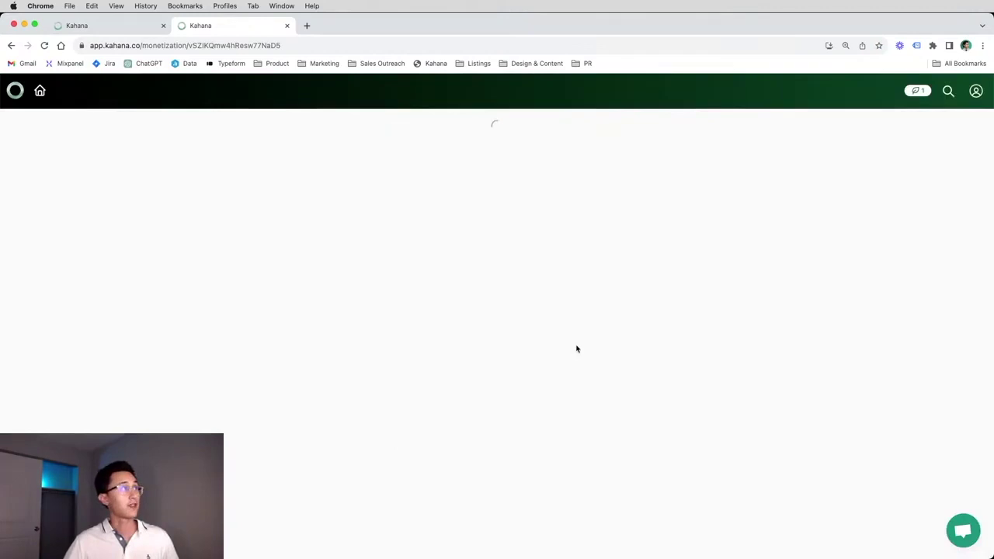
key(ctrl+super+f)
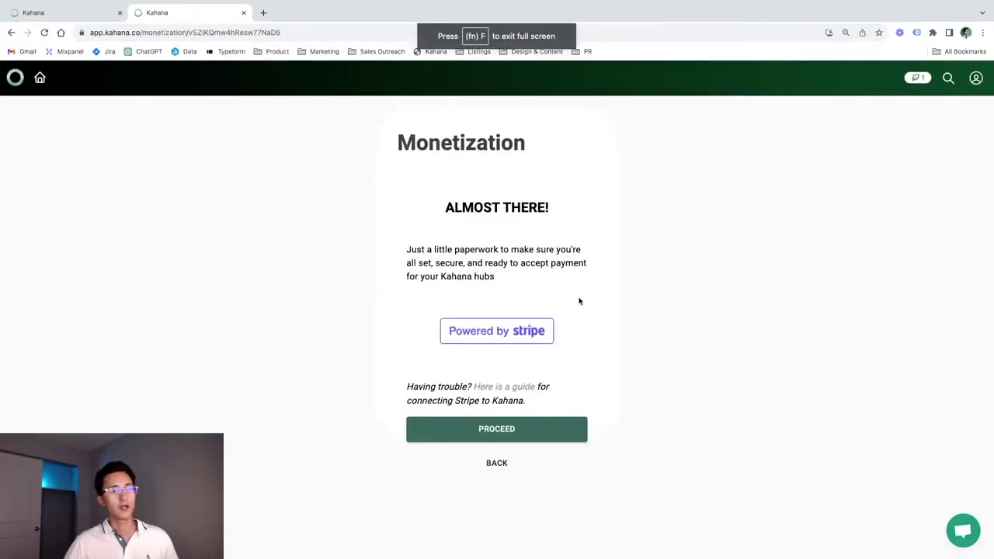
Step: Proceed to Stripe and log in with the saved email and password
click(493, 434)
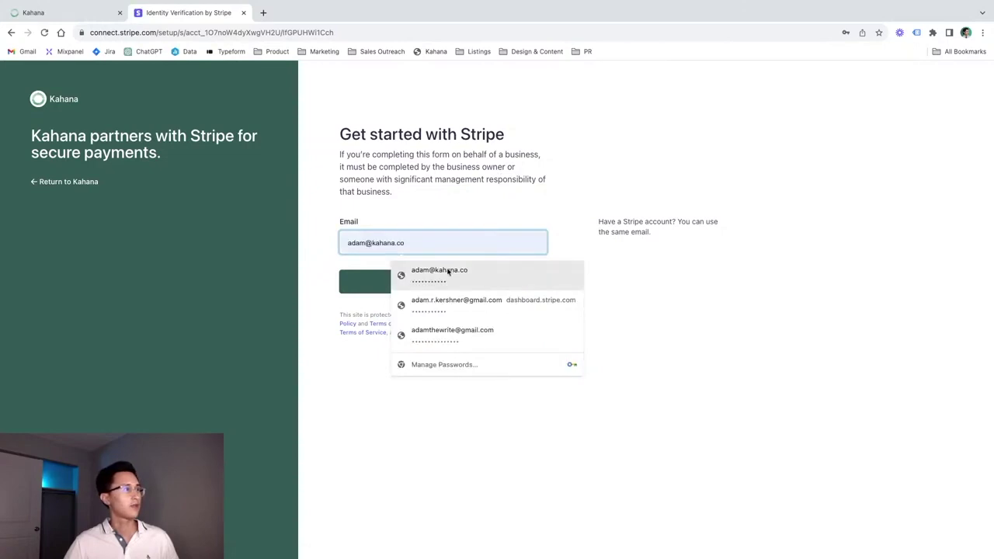
click(448, 271)
click(454, 285)
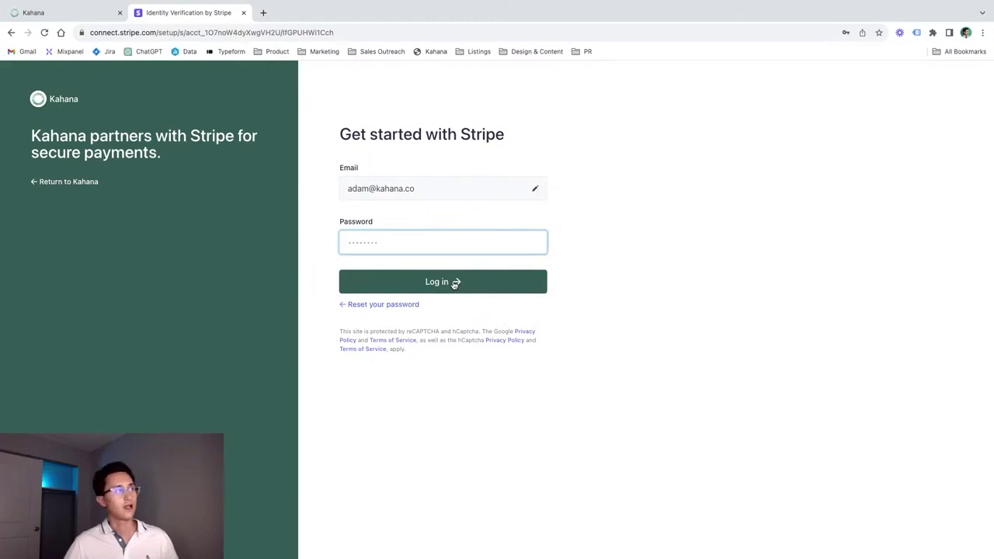
key(Return)
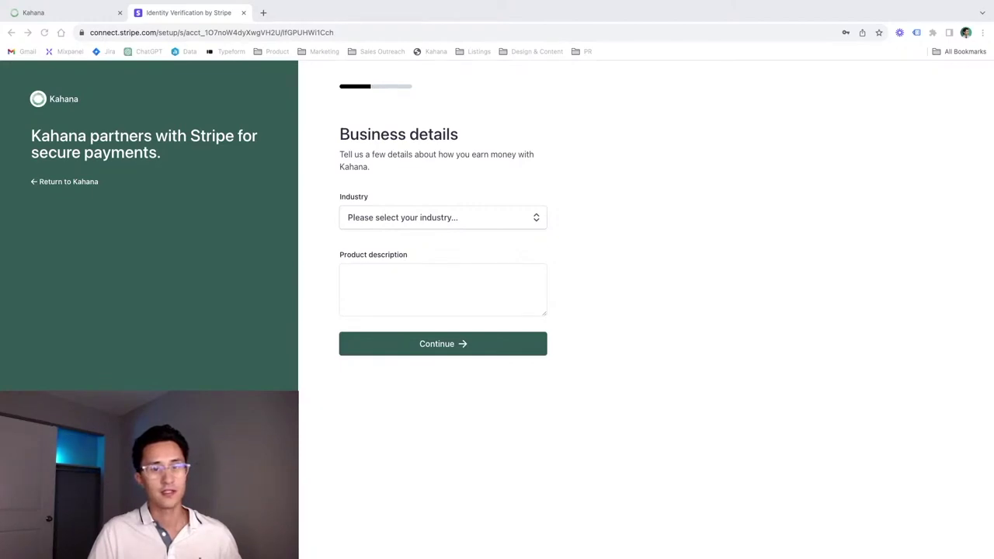
Step: Set the industry to Software and the product description to 'Hubs of content', then continue
click(367, 222)
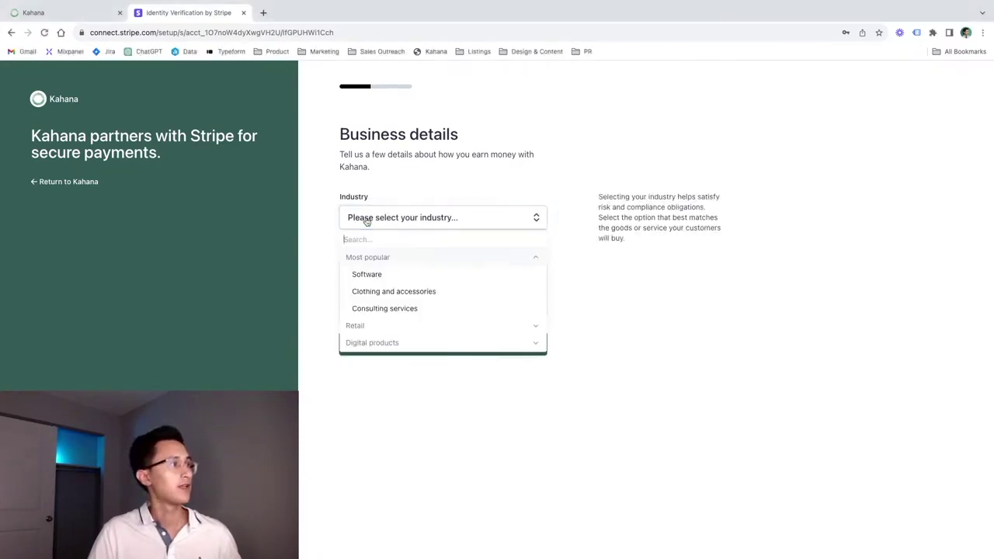
click(386, 275)
click(384, 267)
text(Hub )
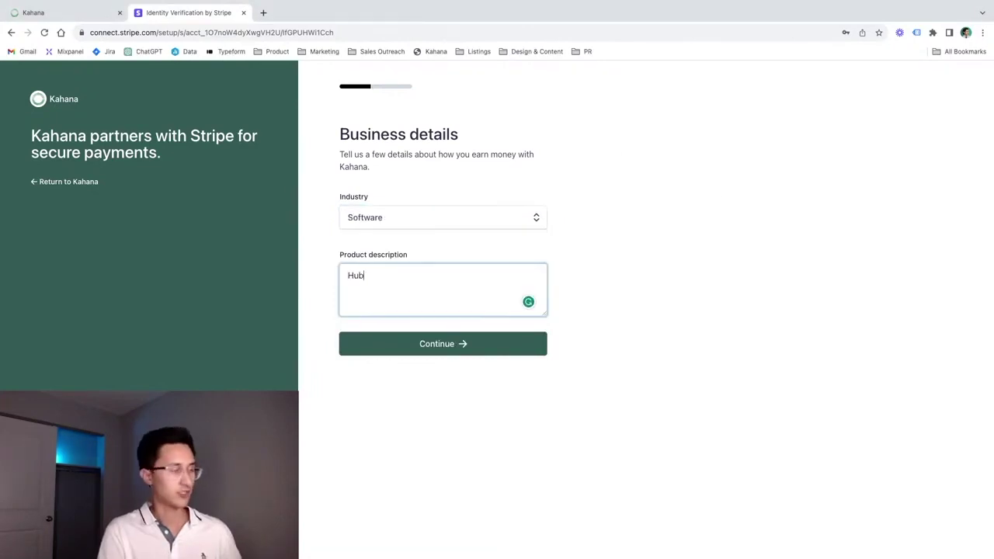
text(sof cont)
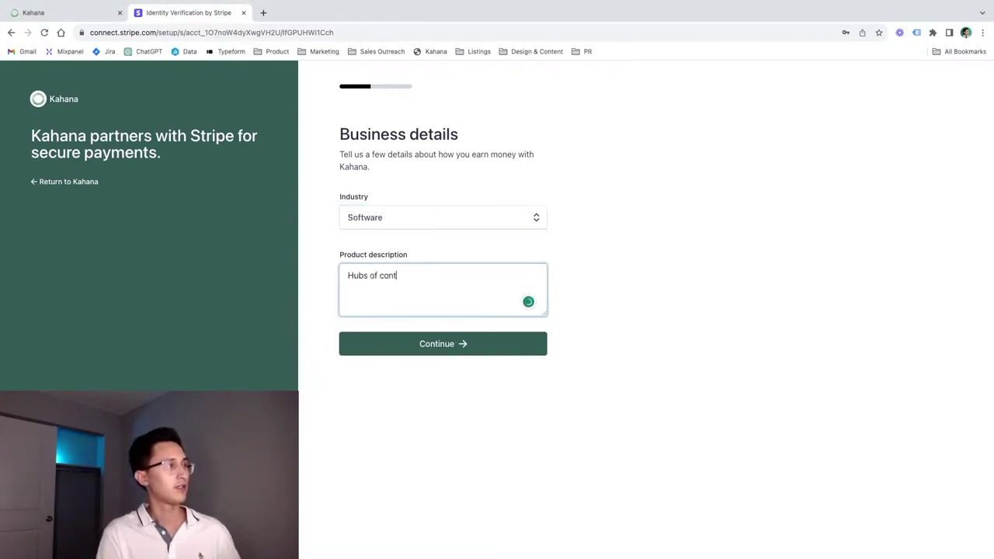
text(ent)
click(440, 345)
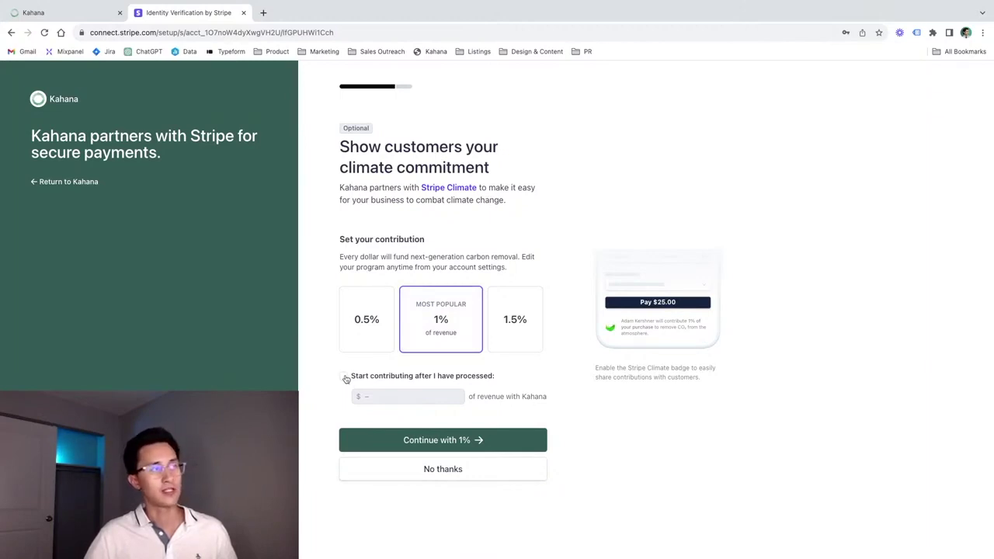
Step: Choose the 1% Stripe Climate contribution, then agree and submit the application
click(463, 443)
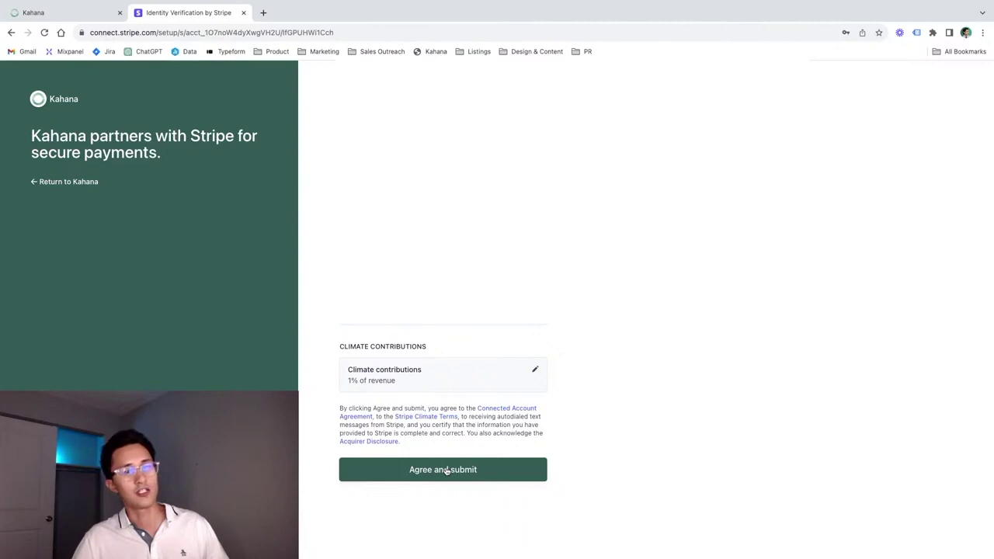
click(447, 470)
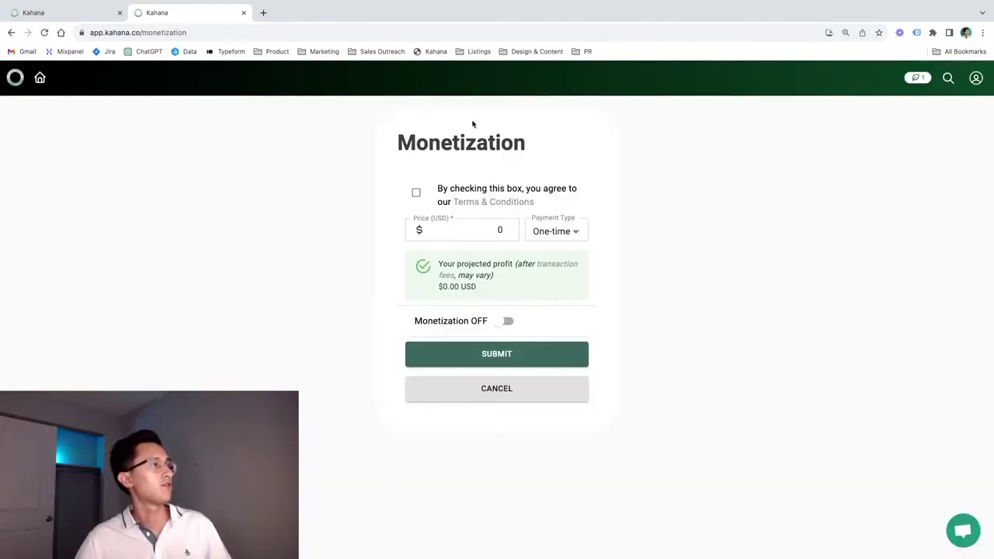
Step: Price the hub at $50 with Monthly payment type, accept the terms and submit
click(493, 229)
text(1)
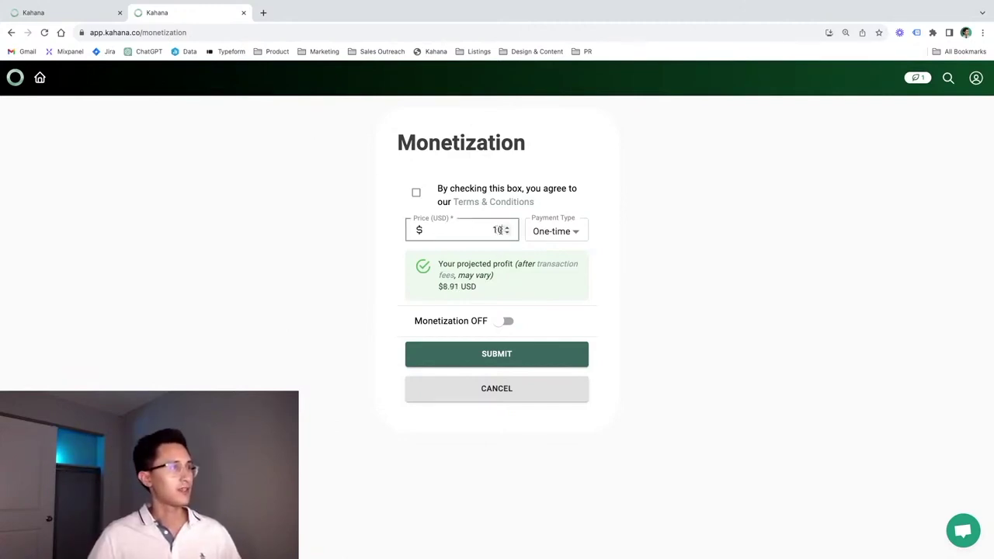
key(BackSpace)
text(5)
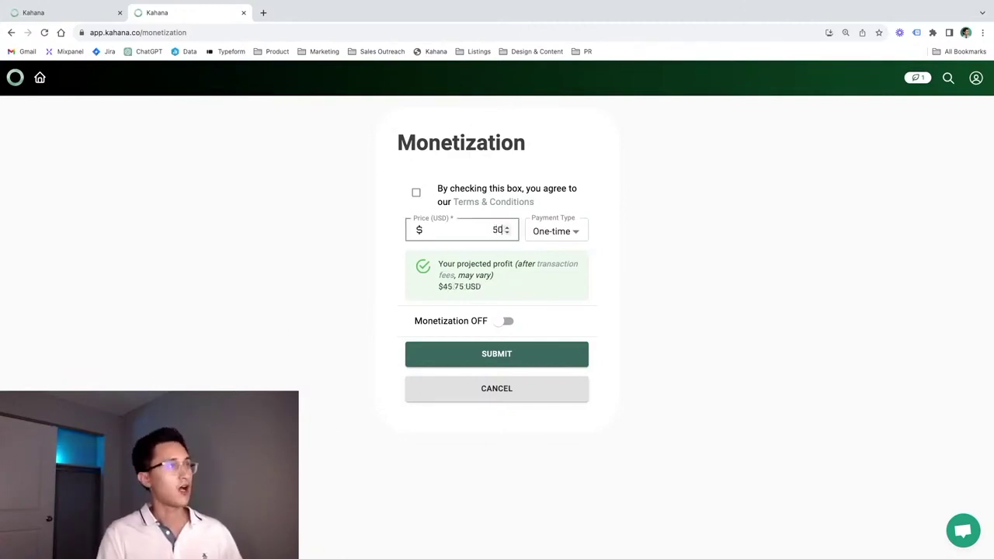
click(571, 243)
click(546, 231)
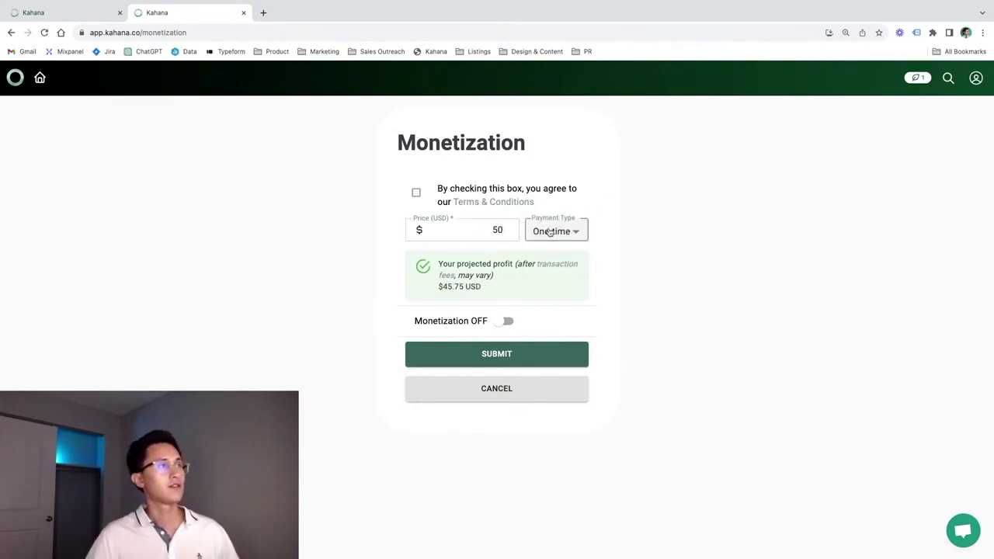
click(549, 231)
click(550, 258)
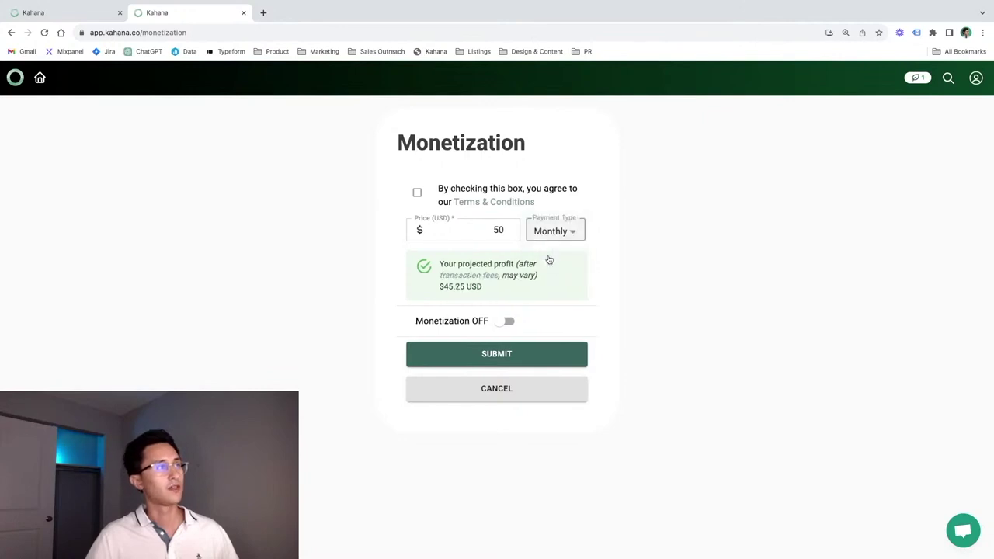
click(516, 353)
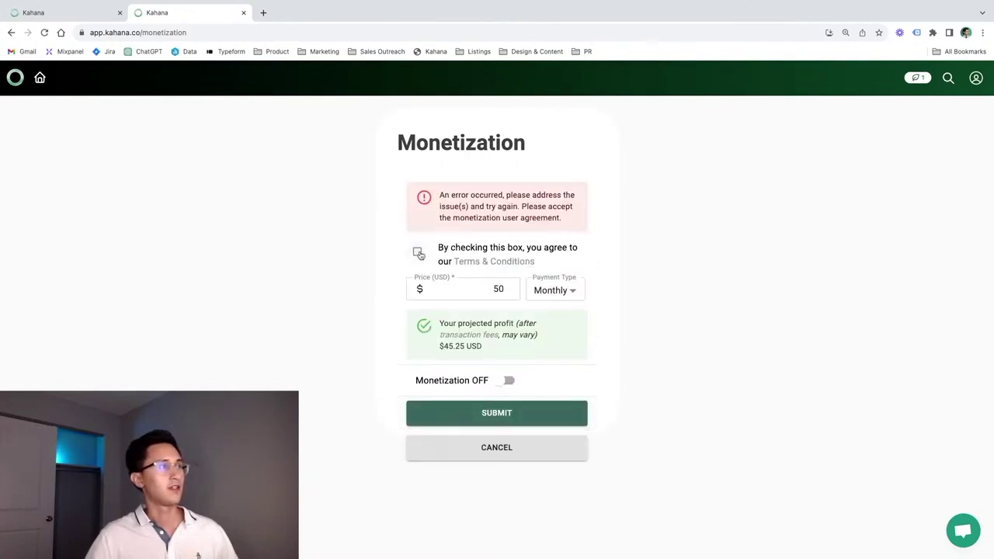
click(419, 254)
click(525, 357)
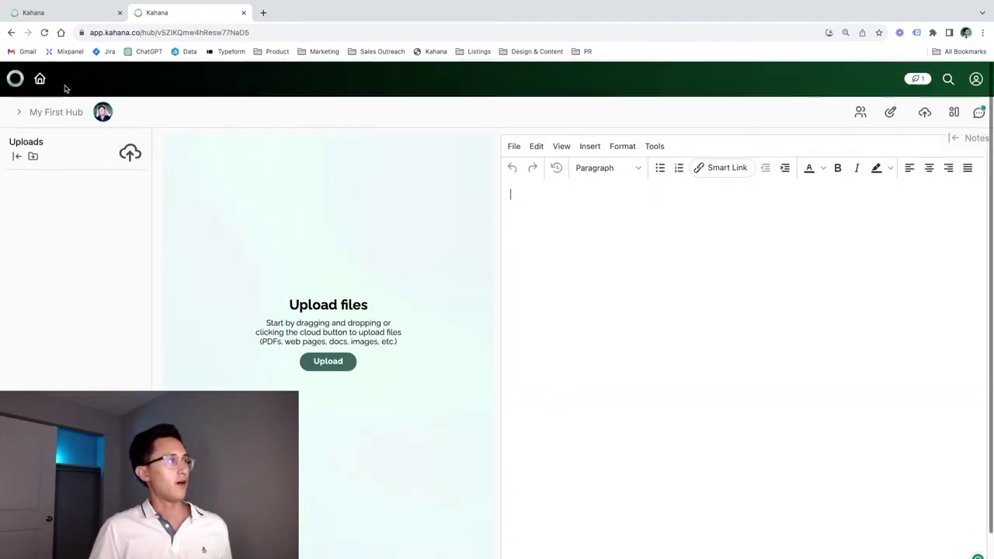
Step: Open the Manage Stripe dashboard from the account menu and scroll through it
click(17, 83)
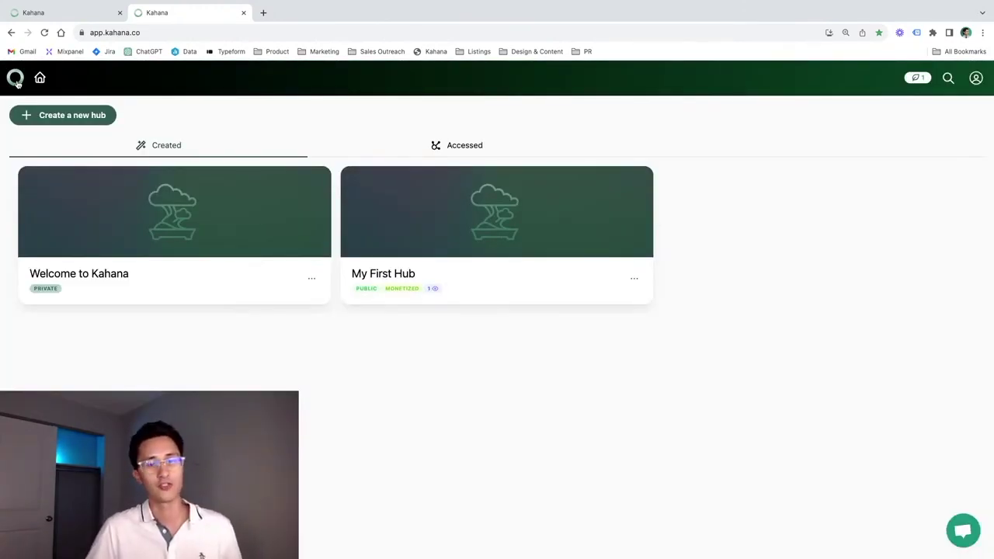
click(976, 77)
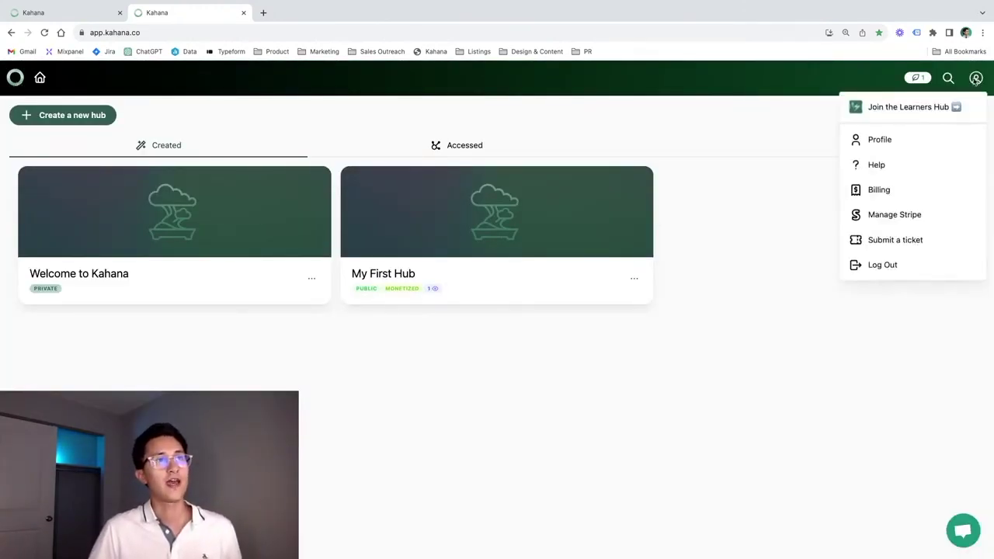
click(895, 215)
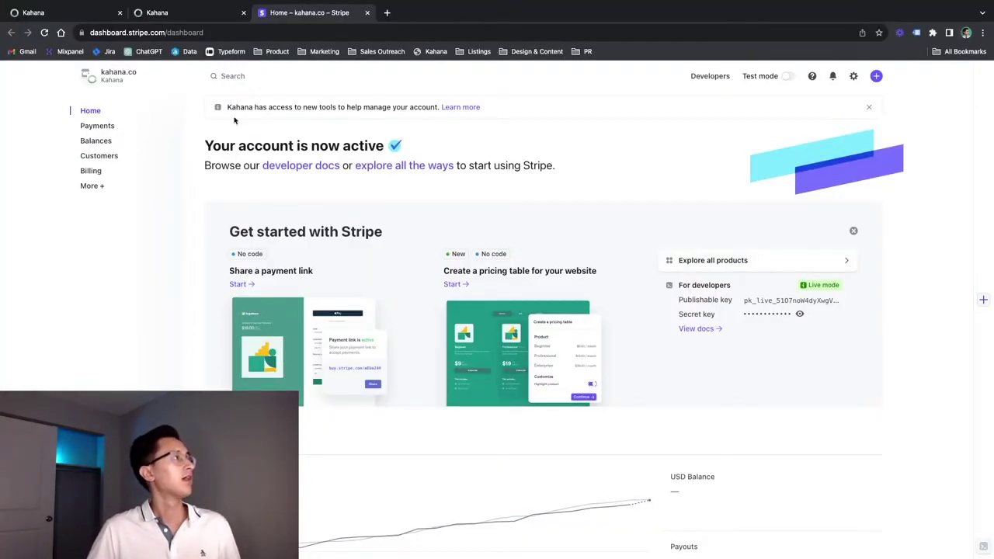
scroll(316, 235, down, 4)
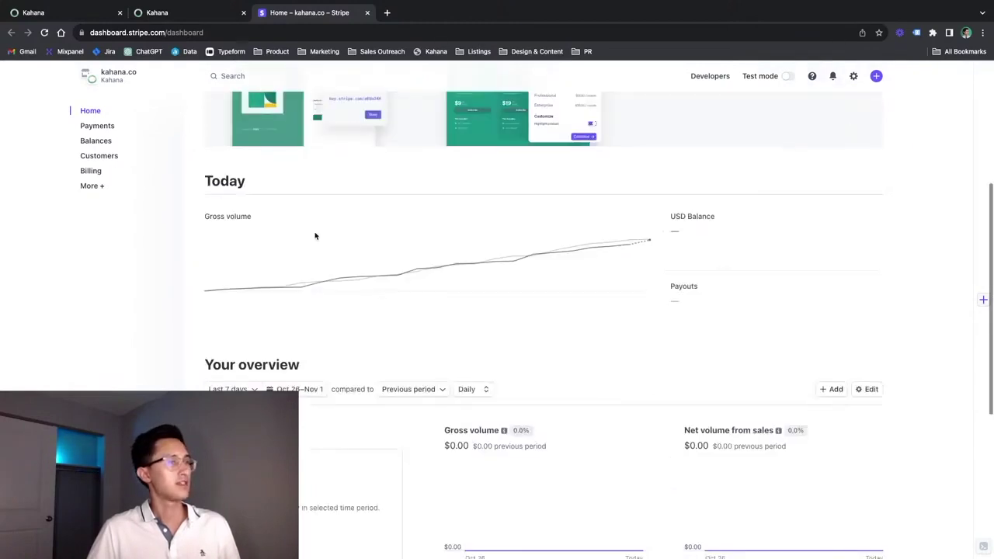
scroll(316, 235, down, 4)
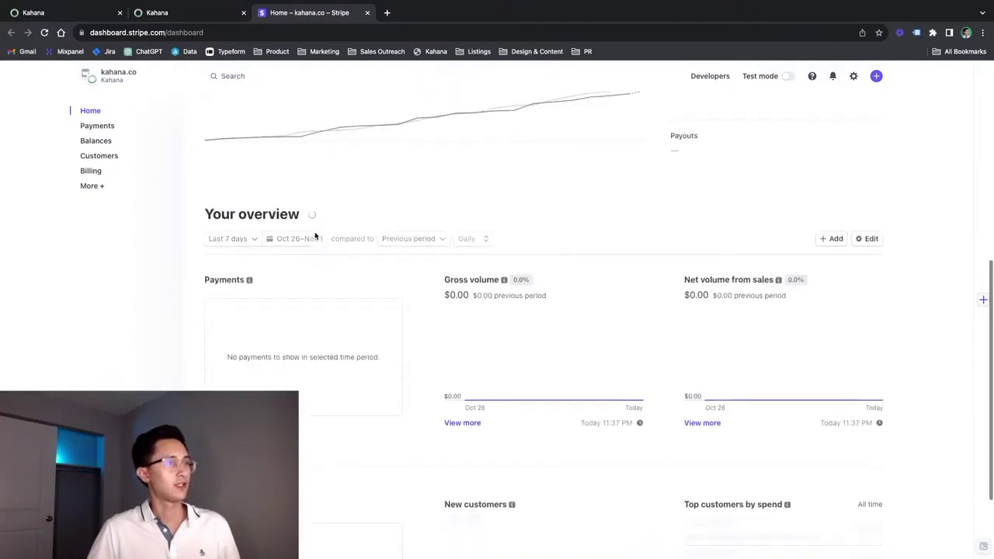
scroll(315, 235, down, 3)
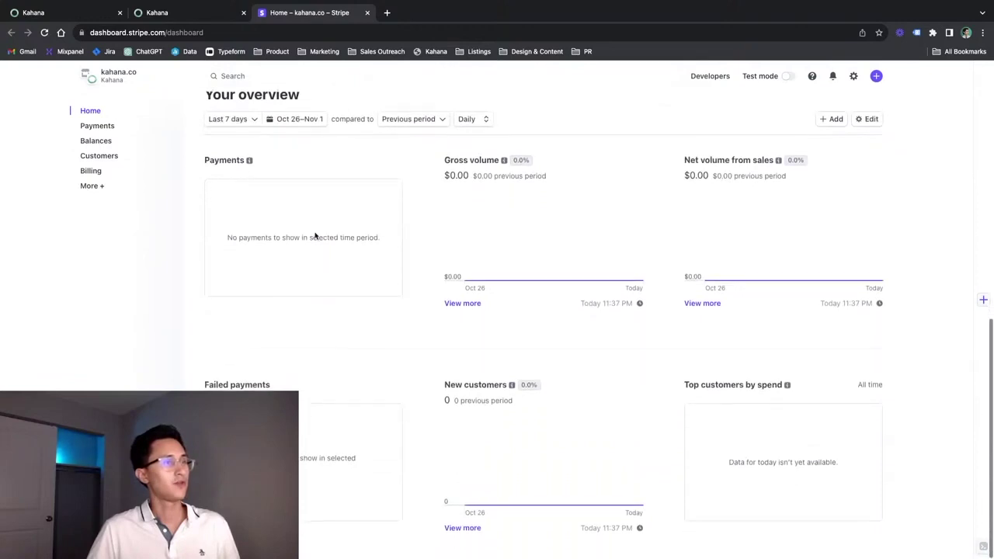
scroll(339, 286, up, 10)
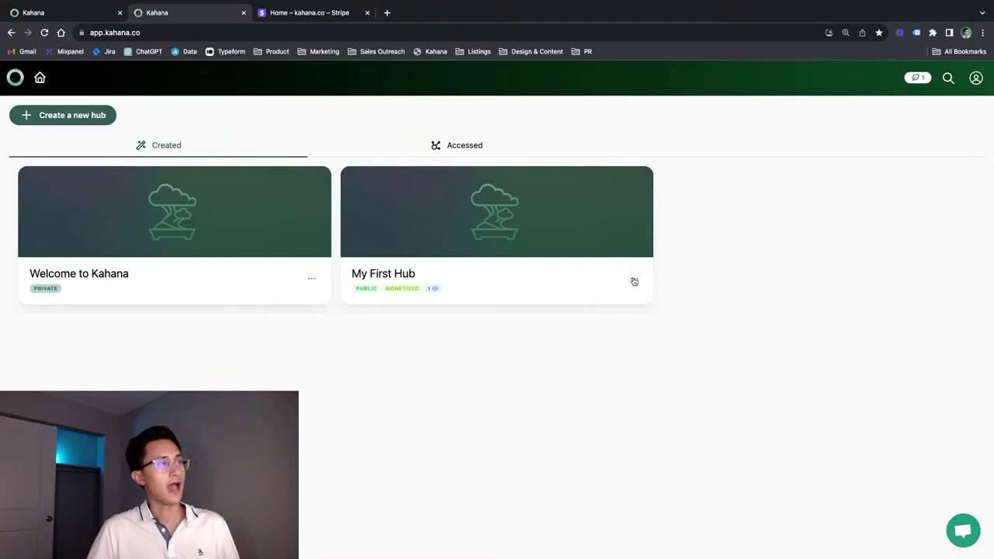
Step: Edit My First Hub's information and add the tags Growth, Growth Hacking, Marketing and Sales
click(635, 282)
click(577, 342)
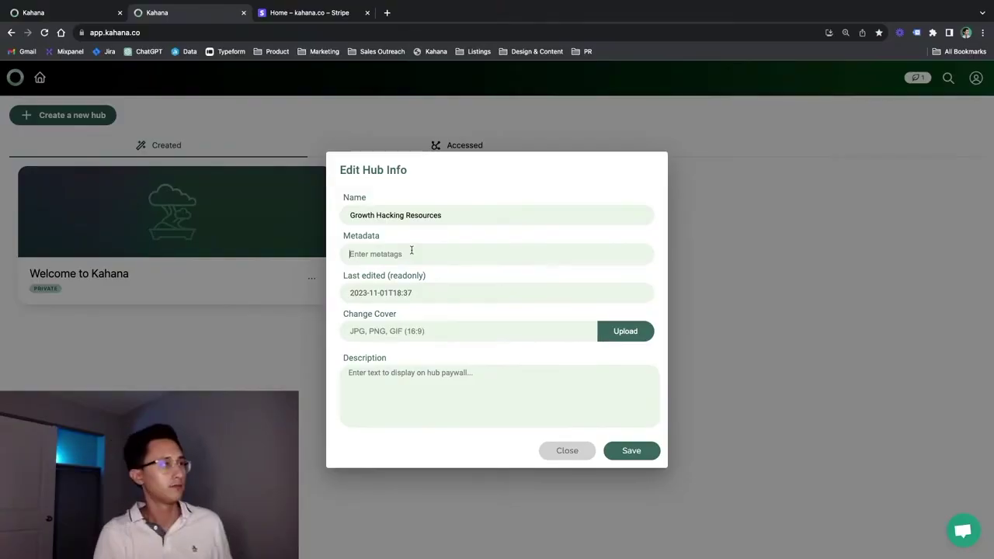
click(412, 250)
text(Growth)
key(Return)
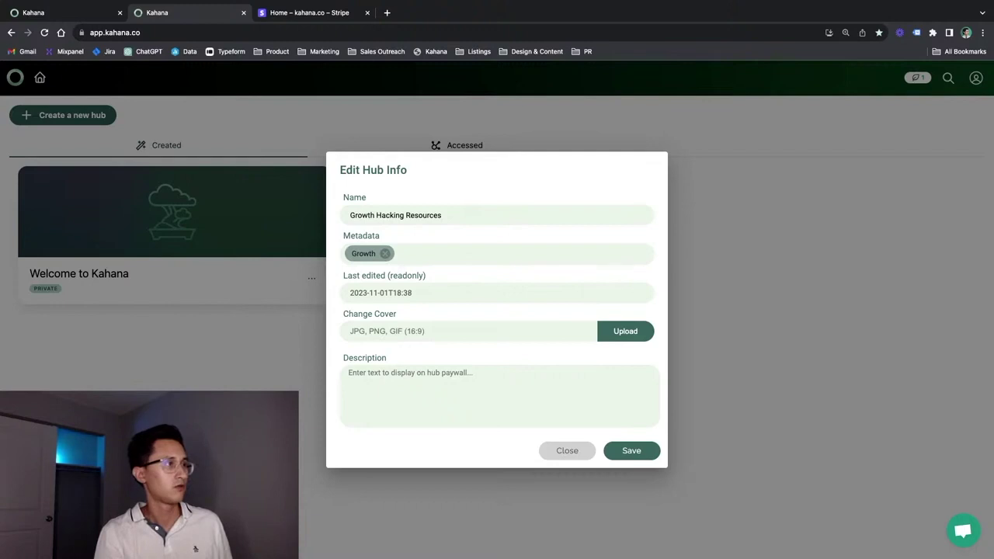
text(Growth Hack)
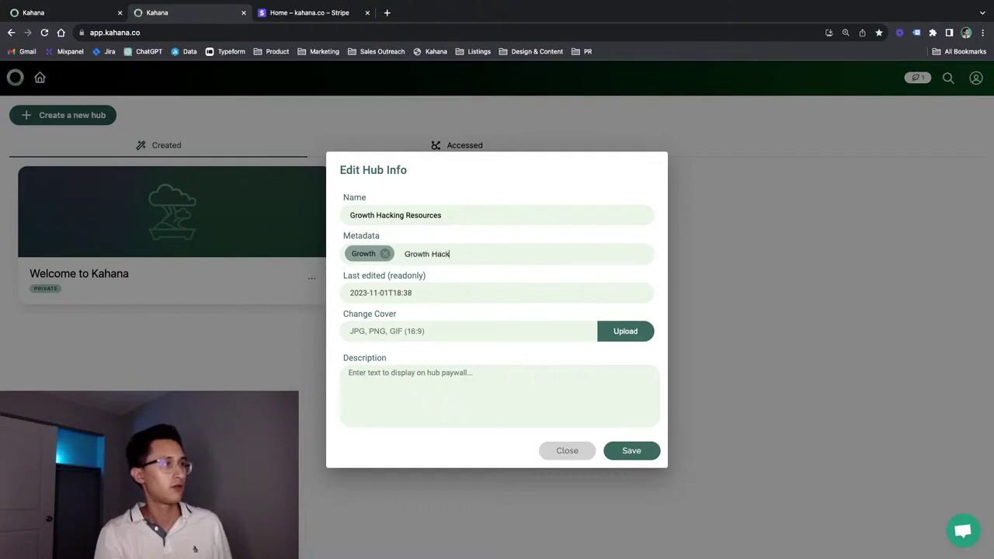
text(ing)
key(Return)
text(Marketing)
key(Return)
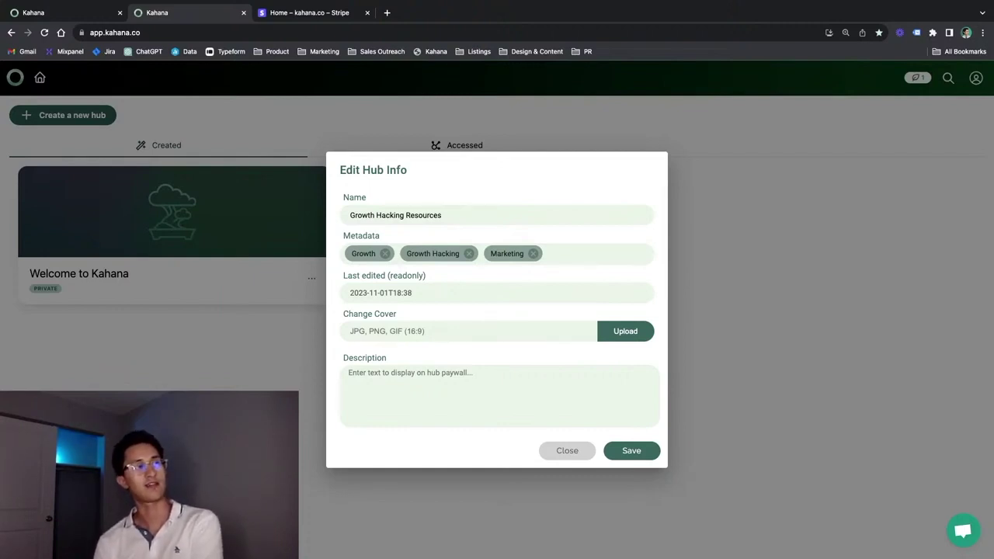
text(Sales)
key(Return)
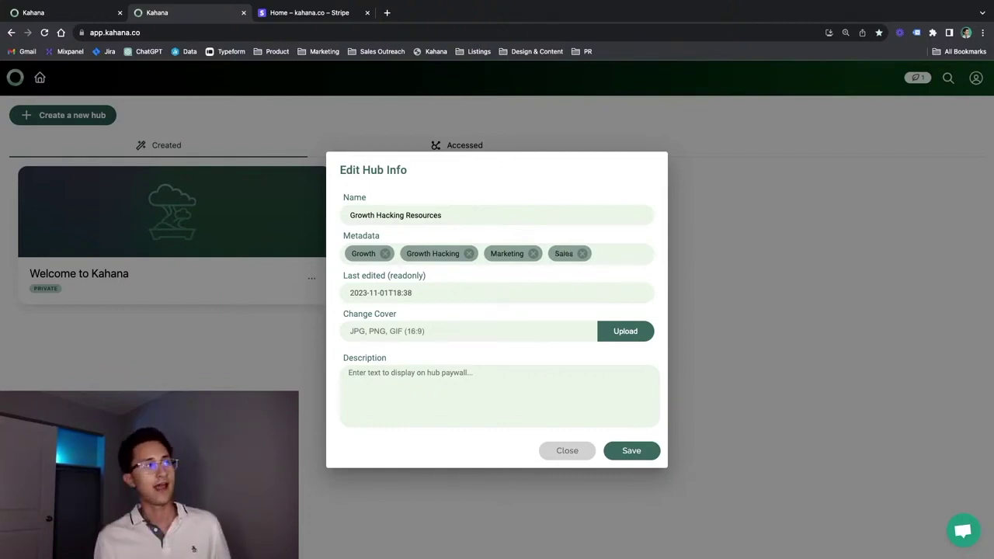
Step: Set the cover to Kahana YouTube Cover.png, paste the subscription description, save, and open the hub
click(625, 332)
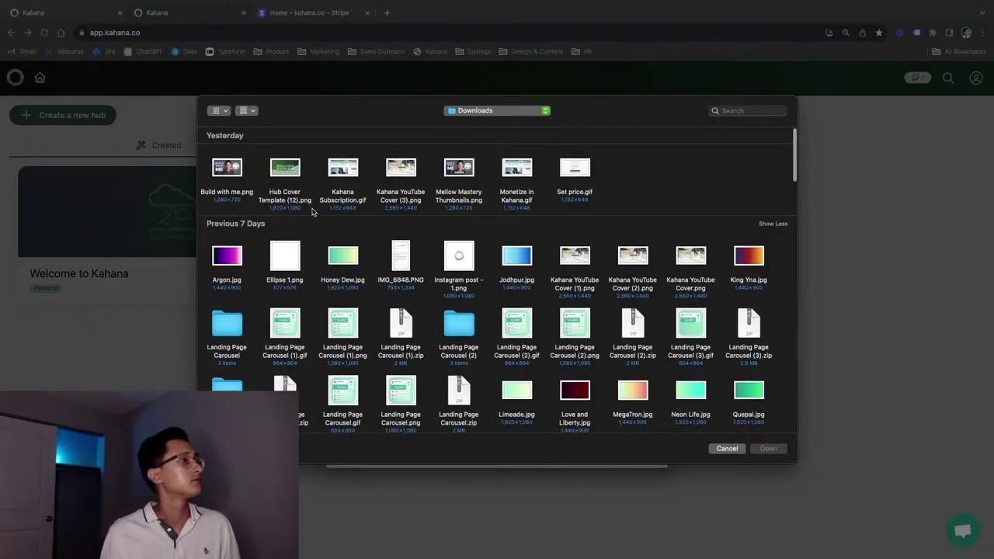
click(694, 258)
click(767, 450)
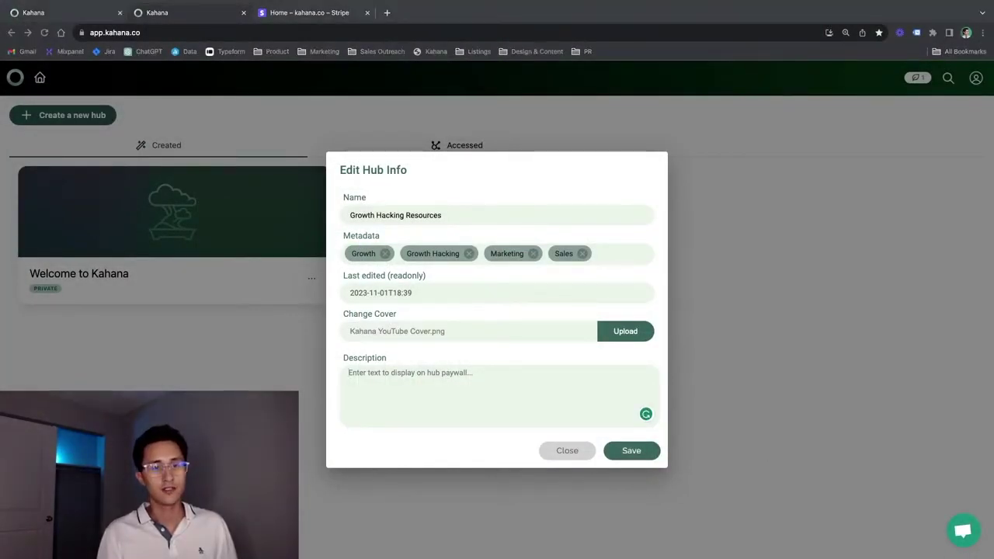
text(Unlock your full growth potential with our Monthly Growth Hacking Subscription! Are you a business owner, marketer, or entrepreneur looking to stay ahead of the competition and supercharge your growth strategies? Look no further. Our subscription service provides you with an invaluable arsenal of resources and tools designed to boost your business to new heights every month.)
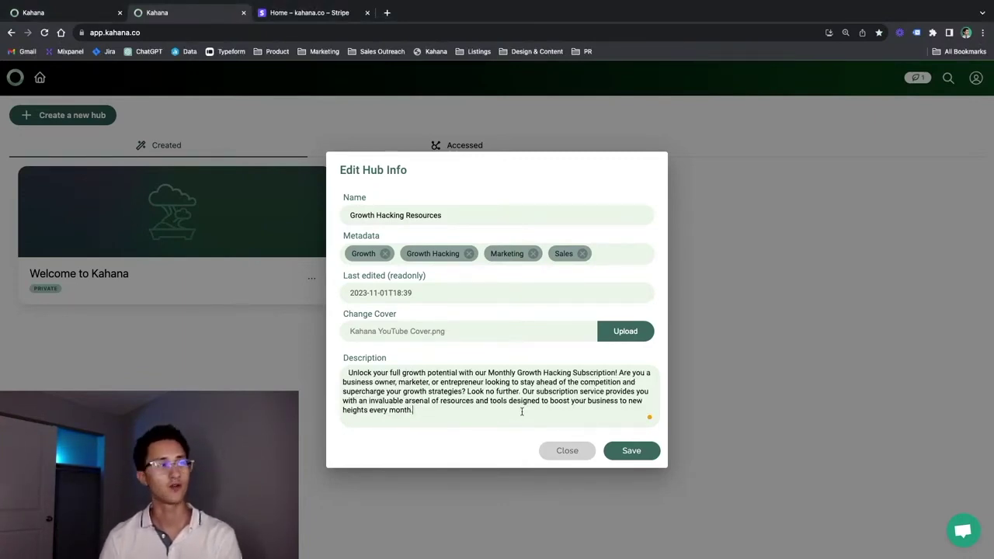
click(635, 451)
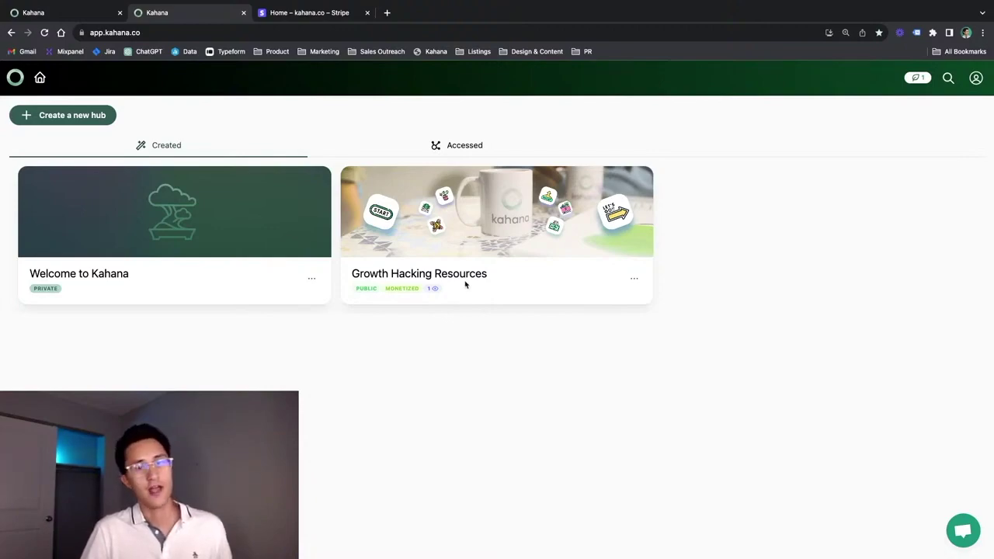
click(465, 285)
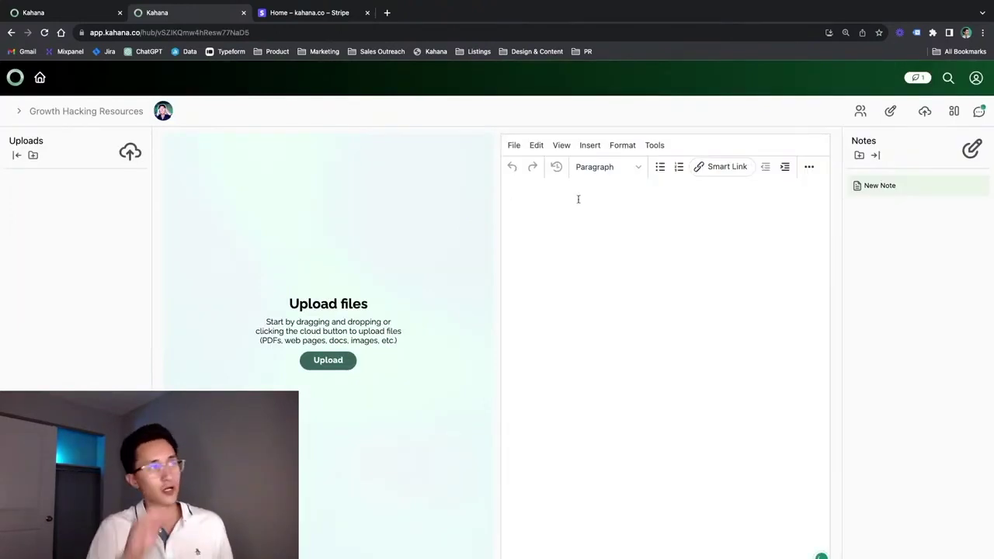
Step: Paste the What's Included benefits list into the note and rename the note 'Start Here'
key(super+v)
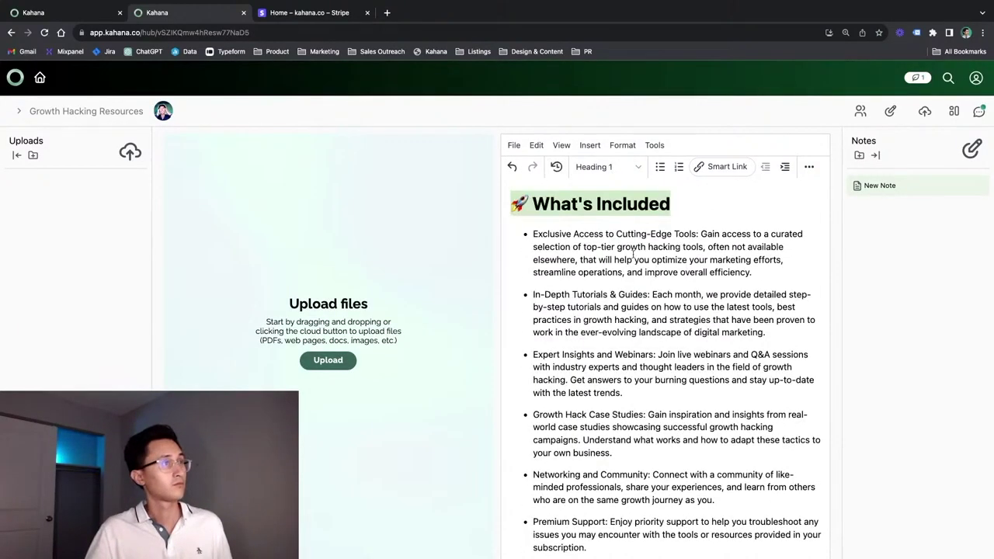
click(635, 240)
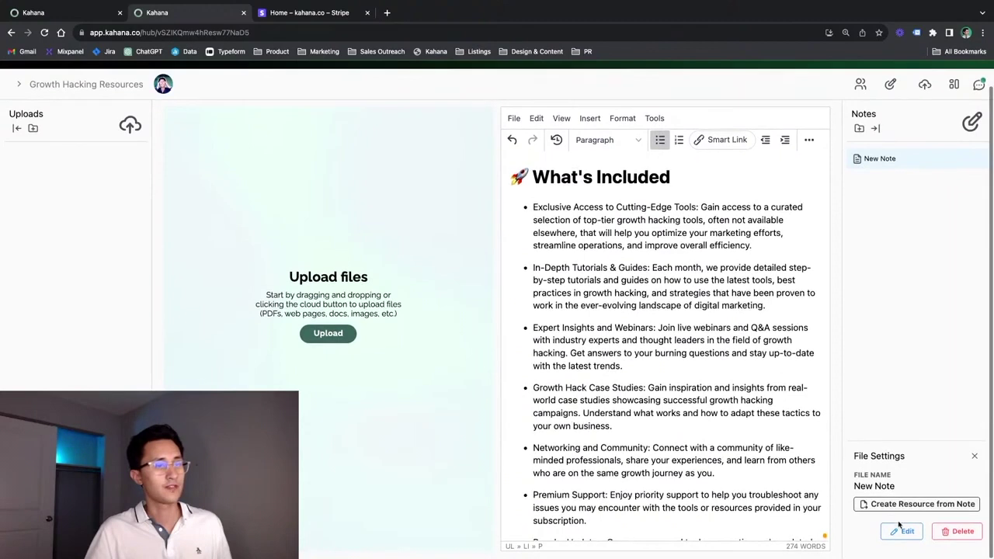
click(902, 536)
key(super+a)
text(Start Here)
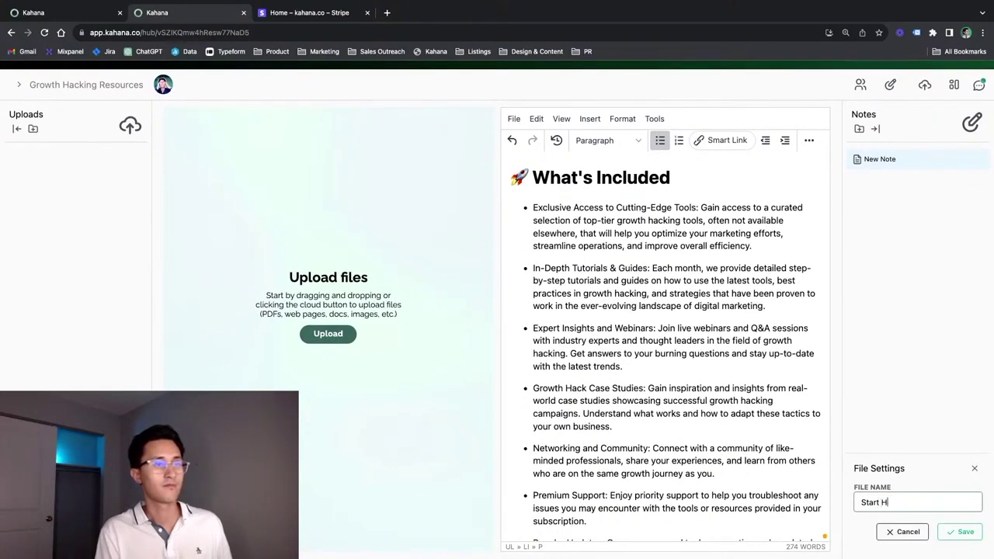
click(973, 537)
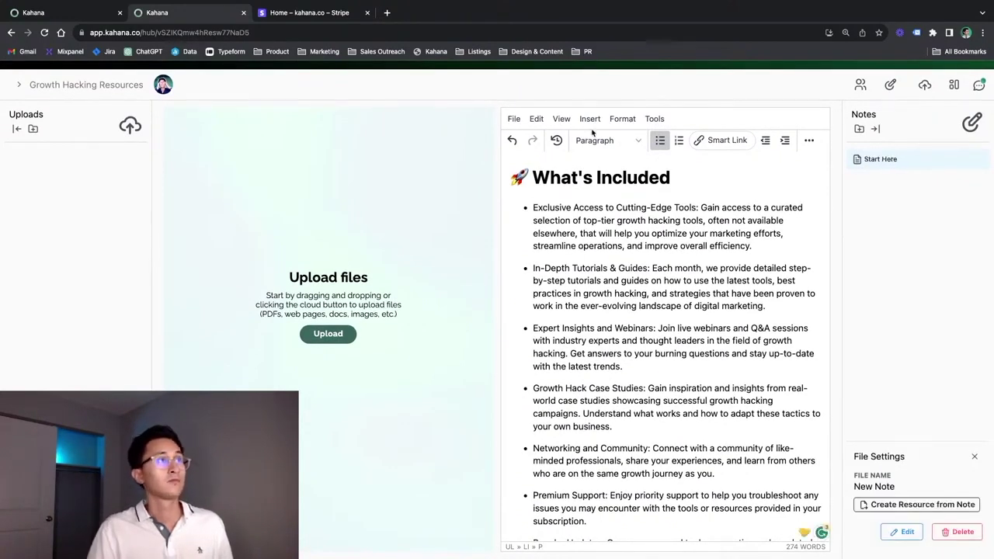
click(452, 33)
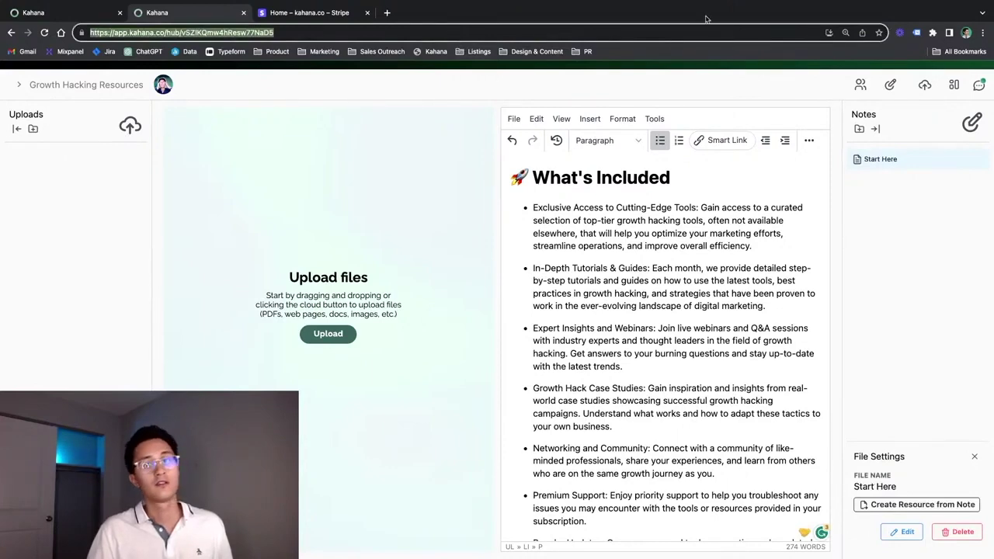
click(982, 32)
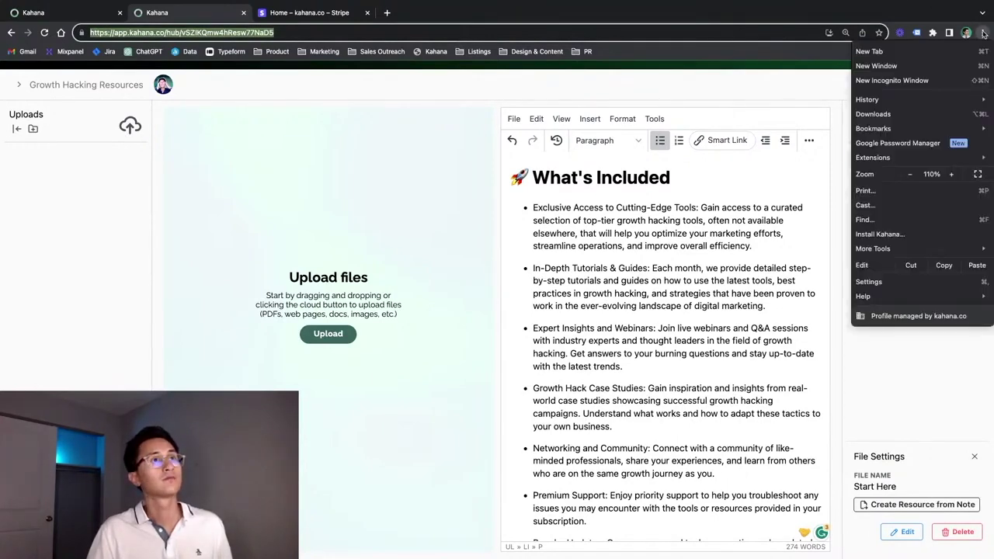
click(901, 81)
text(https://app.kahana.co/hub/vSZIKQmw4hResw77NaD5)
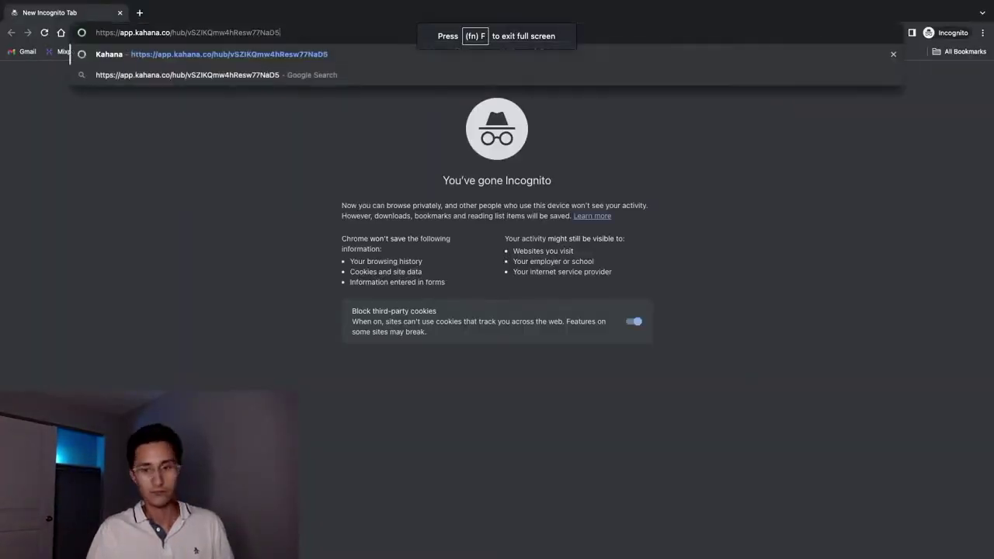
key(Return)
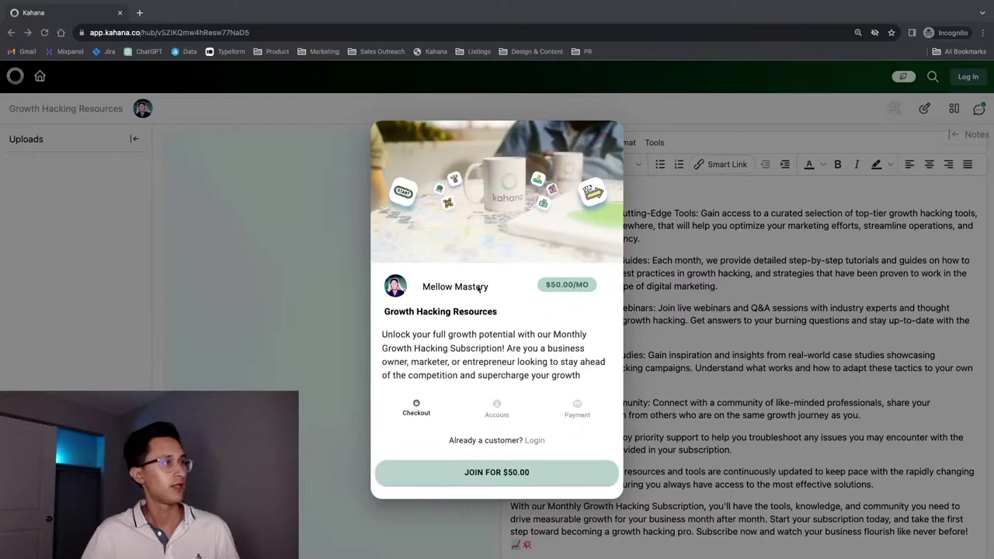
scroll(495, 347, down, 2)
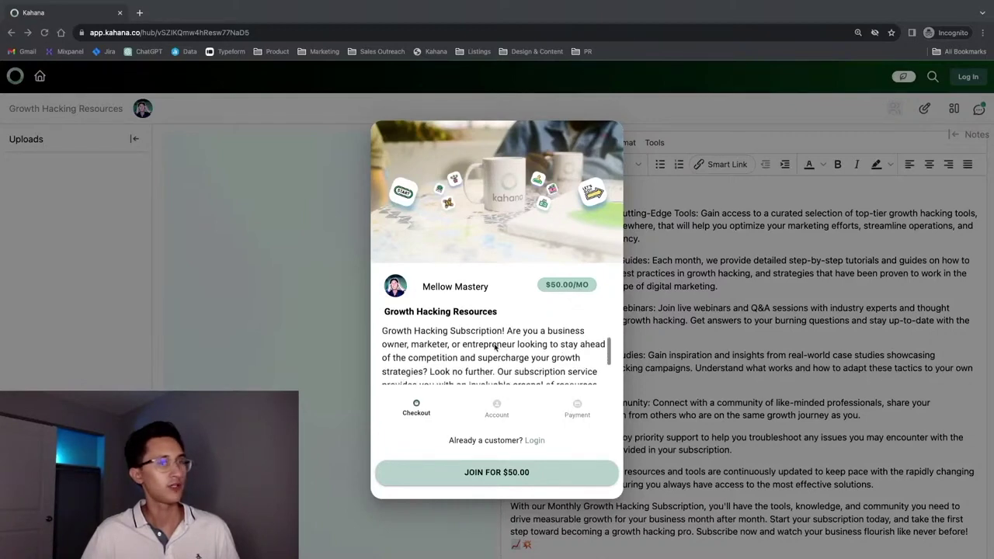
scroll(495, 347, up, 2)
scroll(496, 347, down, 3)
scroll(496, 348, up, 3)
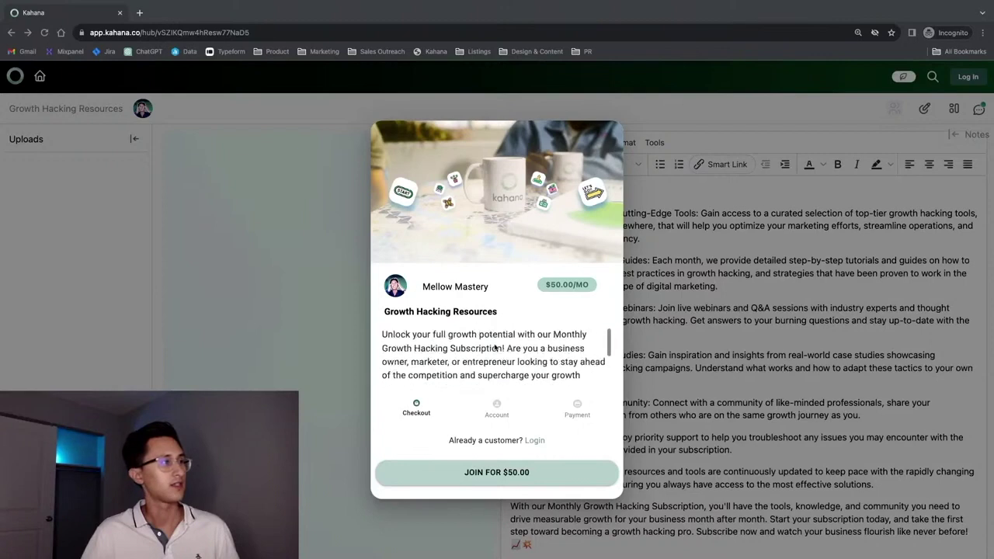
scroll(513, 354, down, 2)
scroll(512, 353, up, 2)
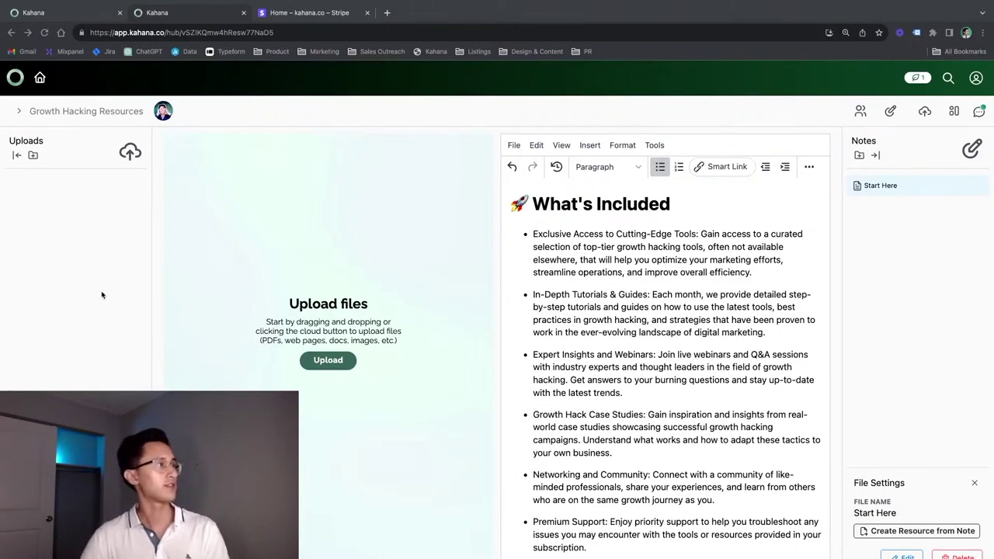
Step: Collapse the Uploads panel and the Notes panel
click(18, 155)
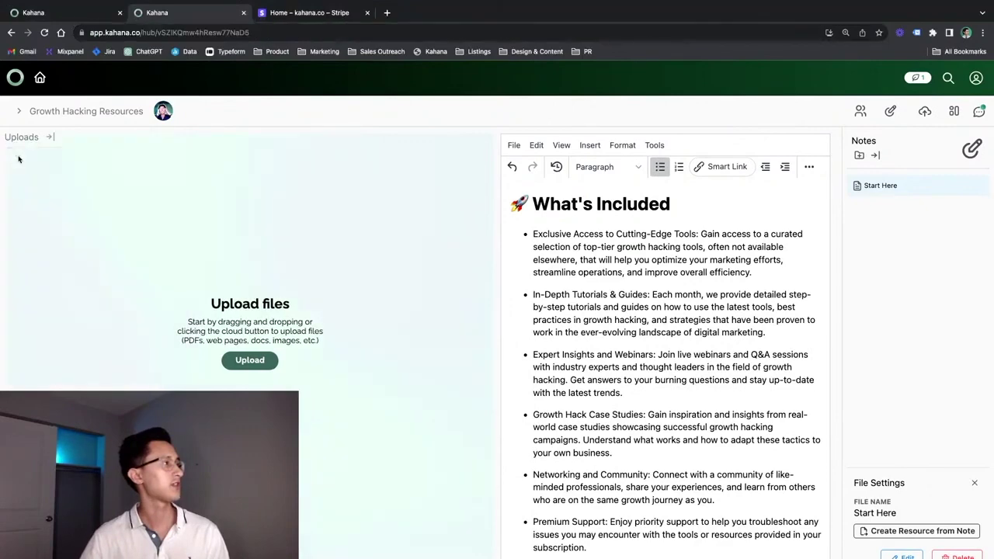
click(877, 155)
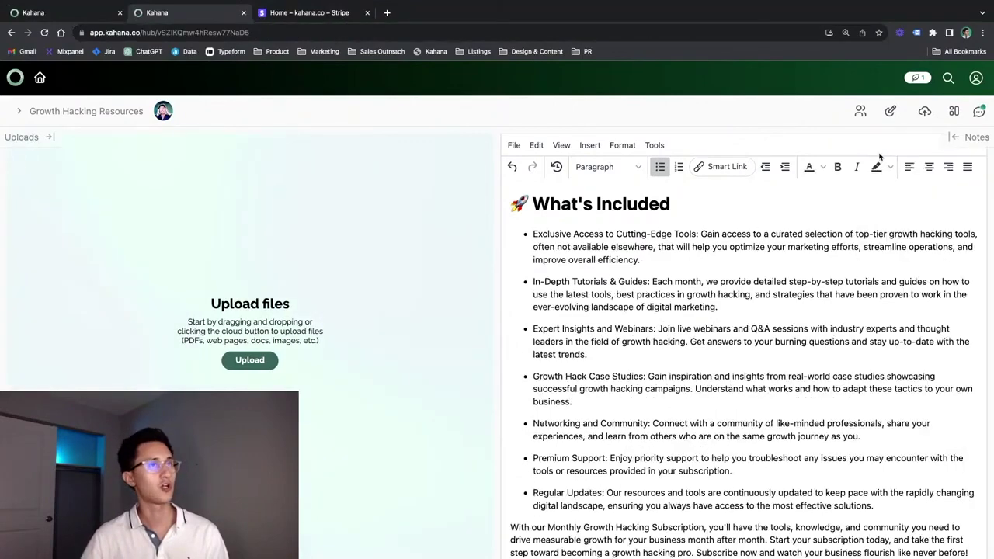
Step: Expand the Notes and Uploads panels again, then start and cancel a file upload
click(975, 138)
click(25, 138)
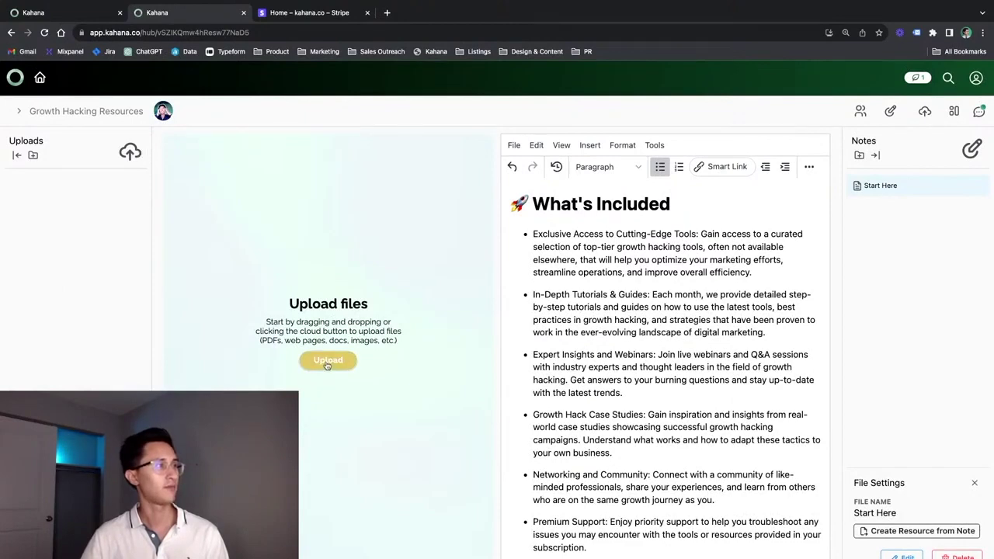
click(327, 362)
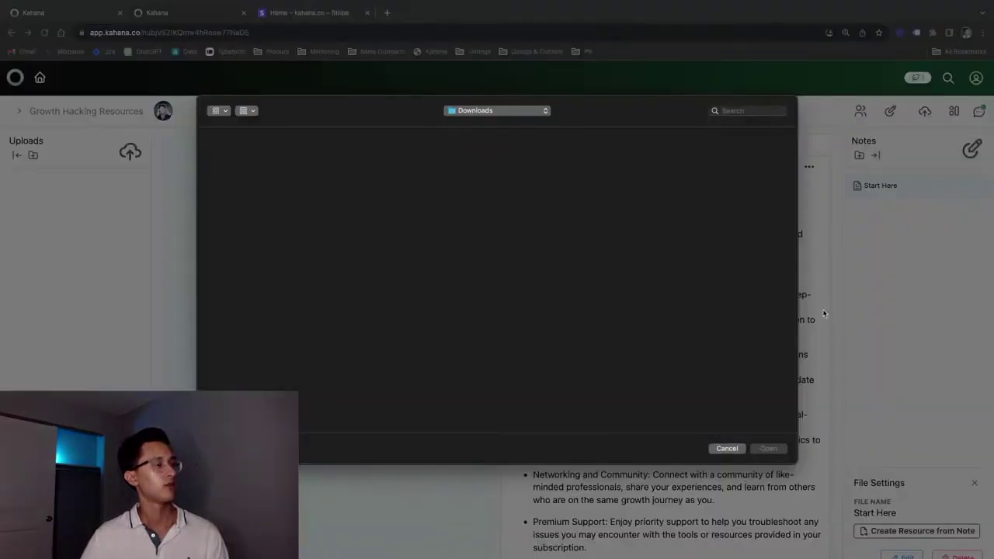
click(728, 449)
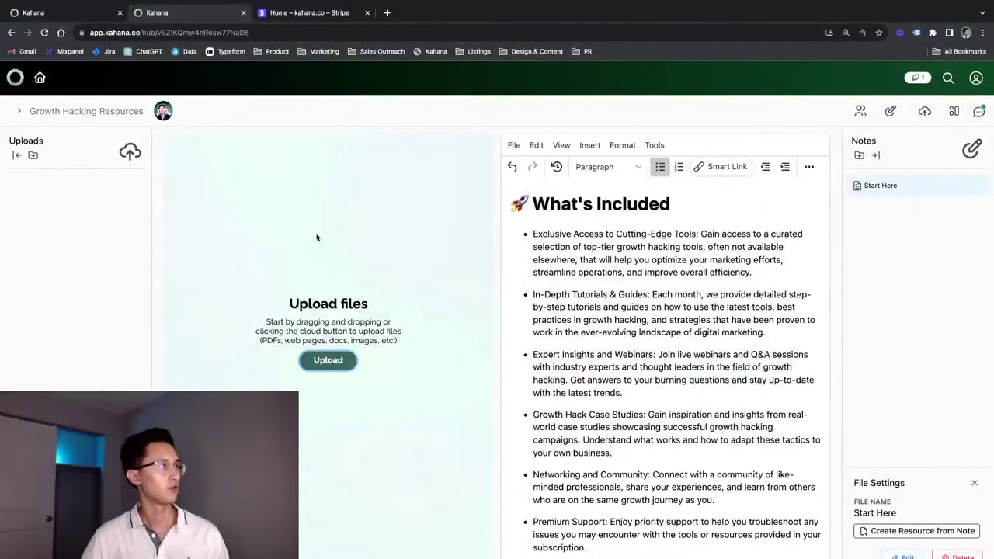
click(130, 152)
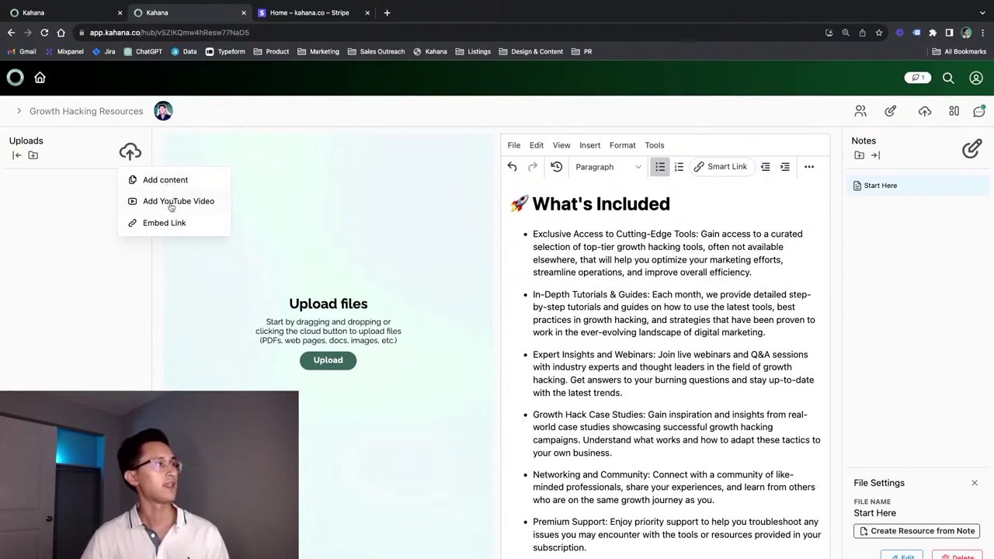
click(170, 203)
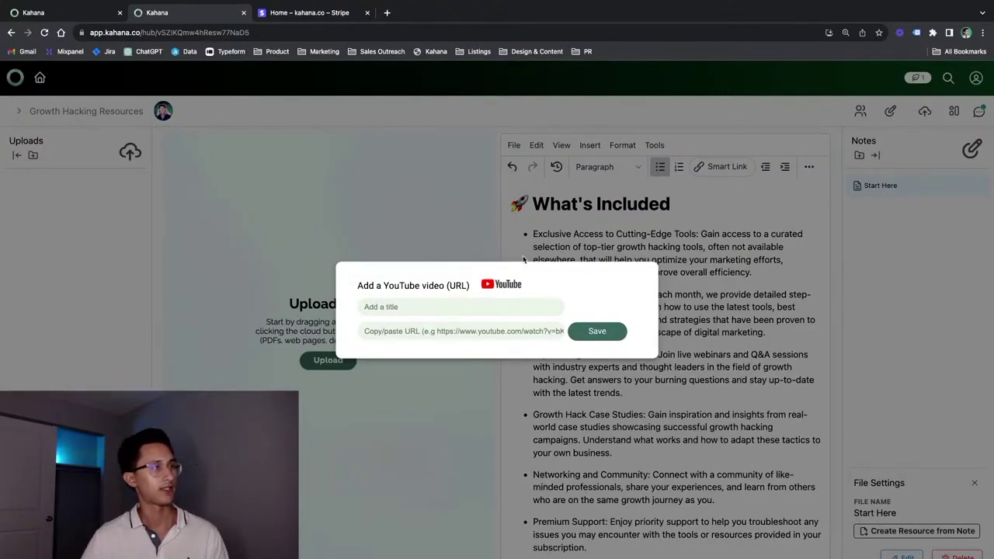
click(544, 243)
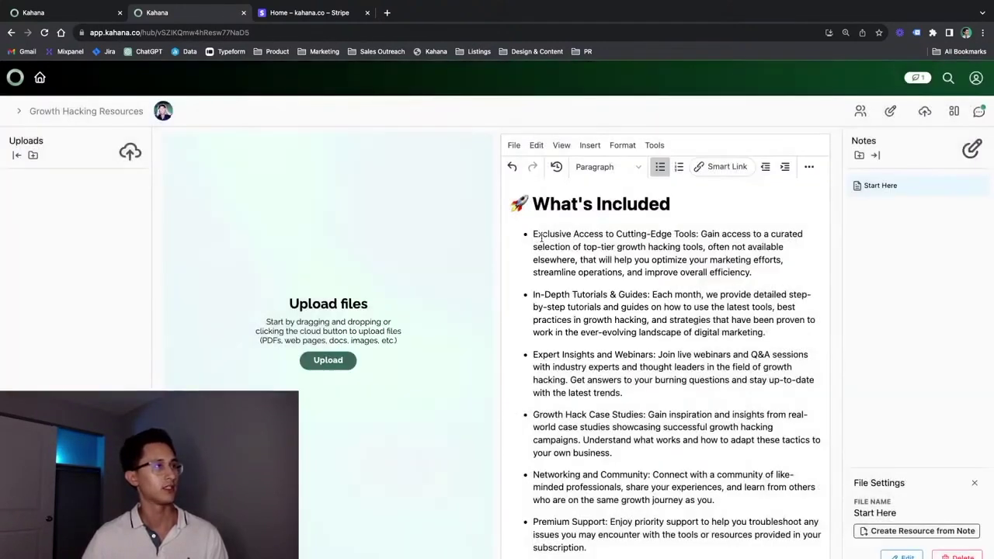
click(130, 152)
click(164, 224)
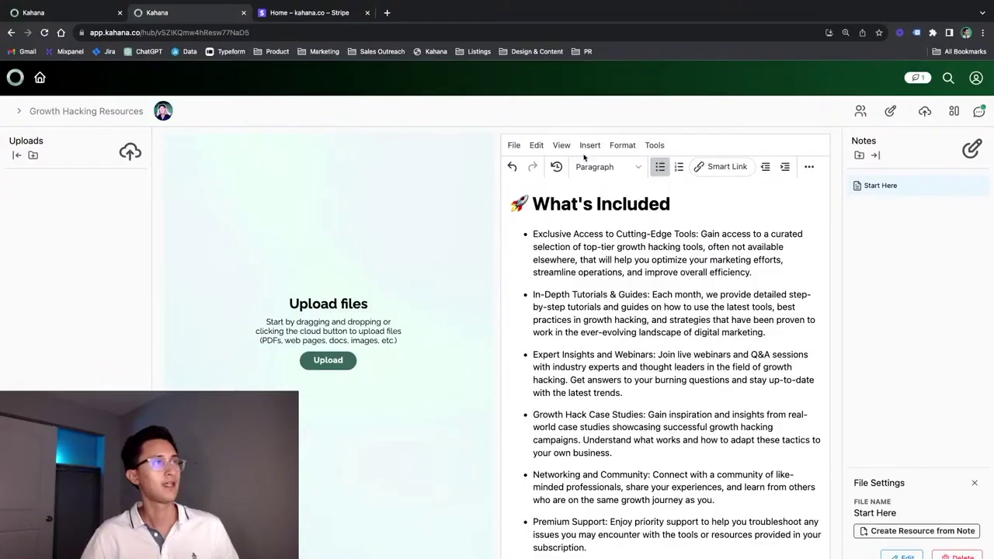
Step: Create a second note in the hub and rename it 'FAQ'
scroll(638, 166, down, 1)
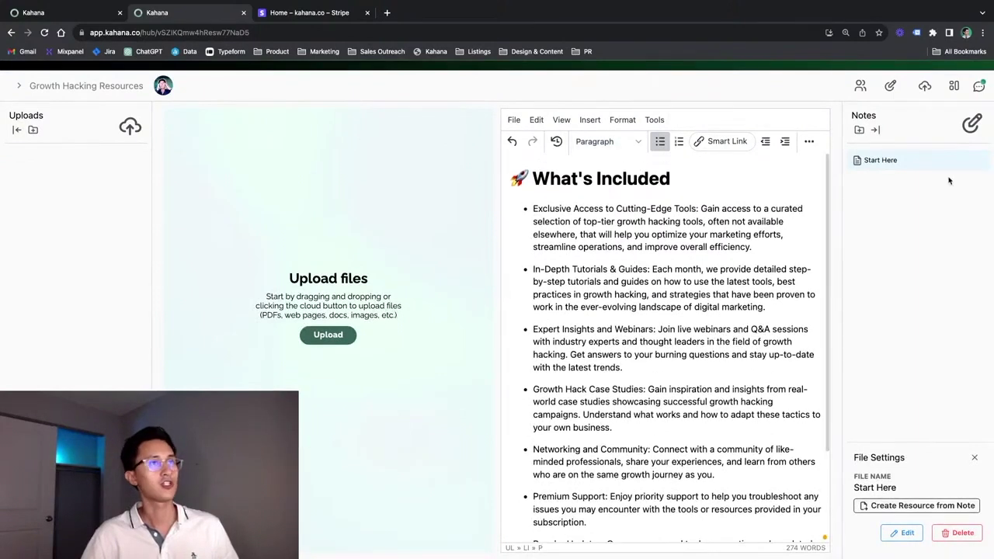
click(972, 126)
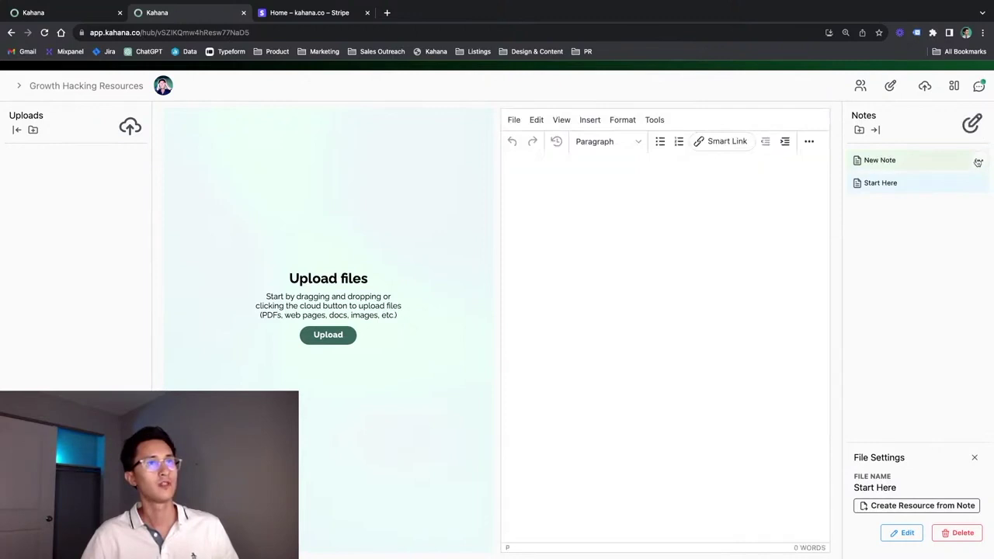
click(626, 228)
click(981, 164)
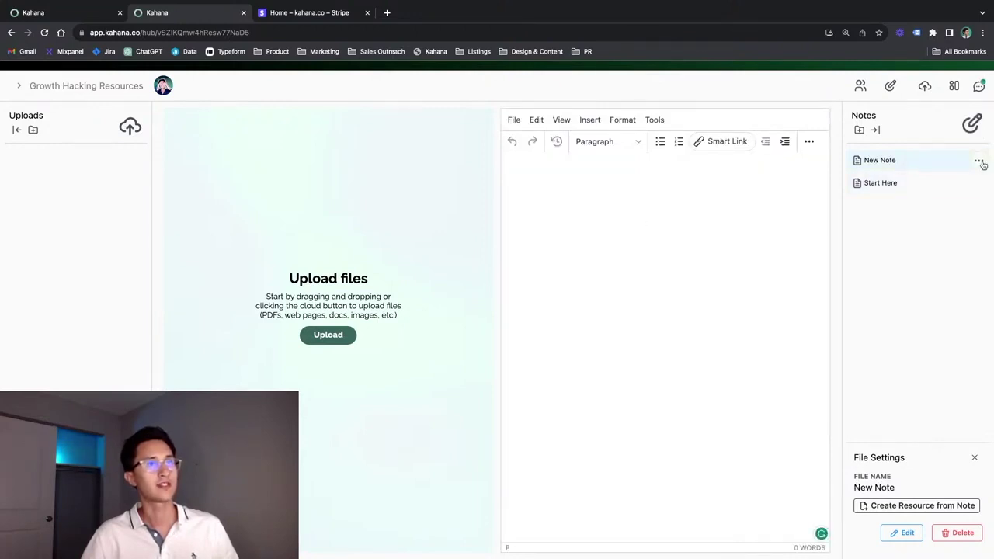
click(902, 534)
text(FA)
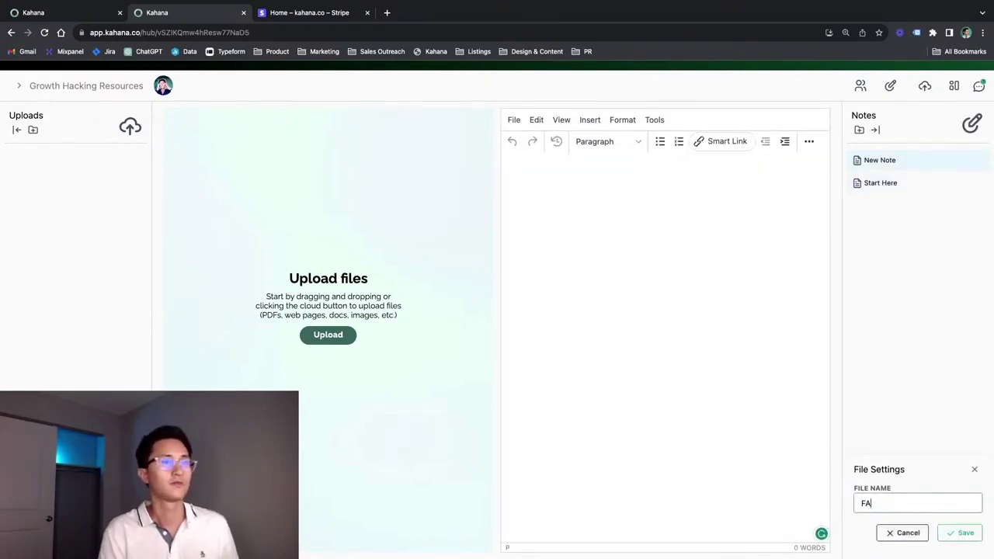
text(Q)
click(962, 533)
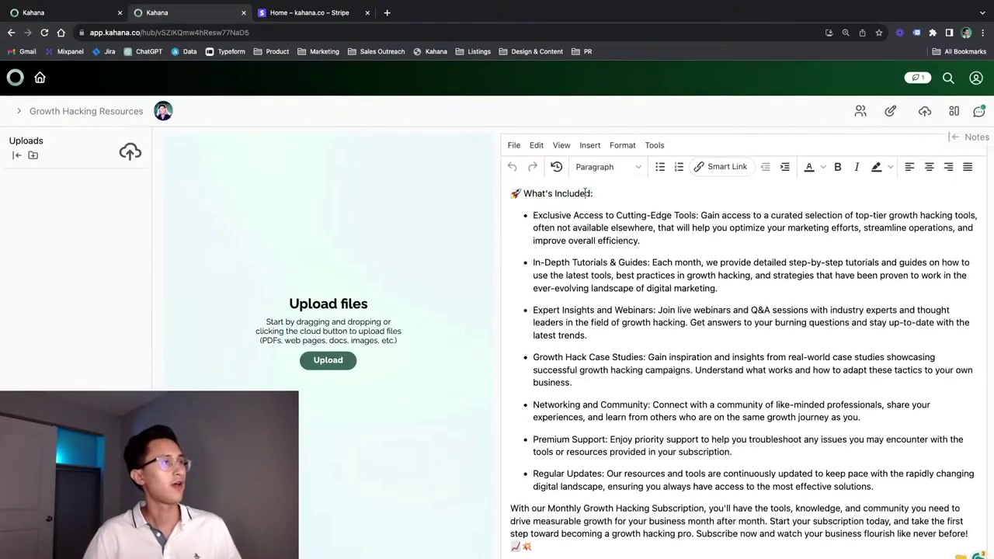
Step: Remove the heading's trailing colon and make What's Included a Heading 1
key(BackSpace)
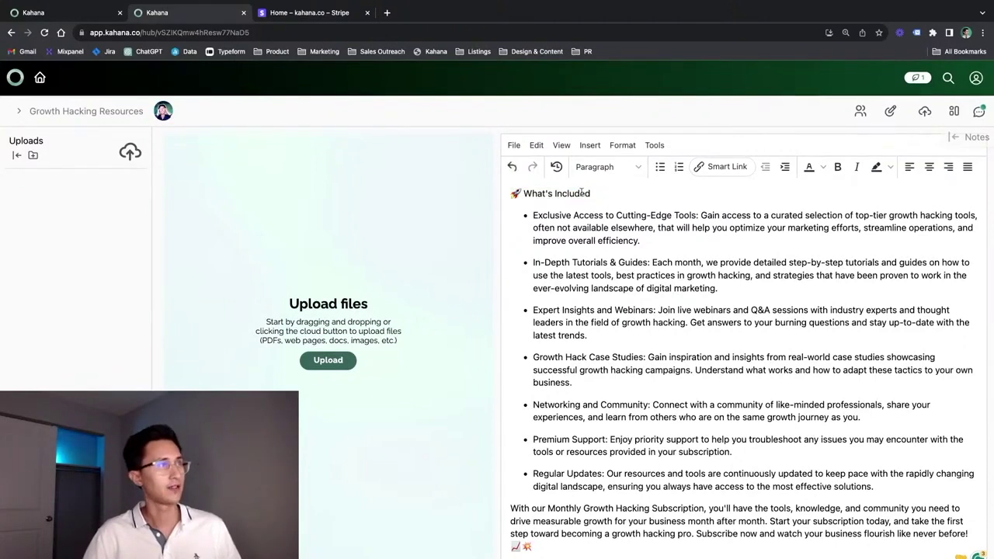
drag(592, 195, 488, 195)
click(602, 167)
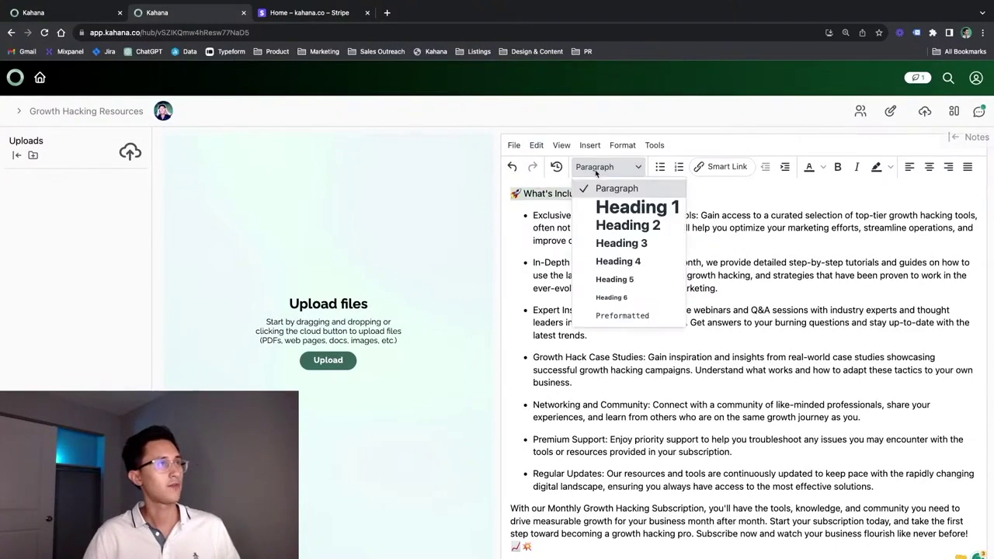
click(615, 208)
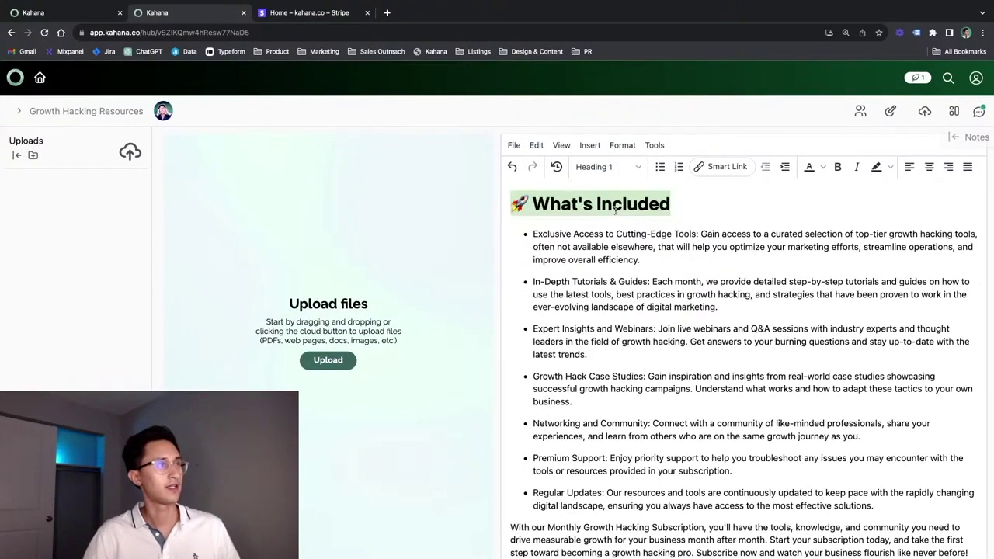
Step: Bold each bullet's lead-in phrase through Regular Updates, then open the hub's comment thread
drag(700, 232, 532, 232)
key(ctrl+b)
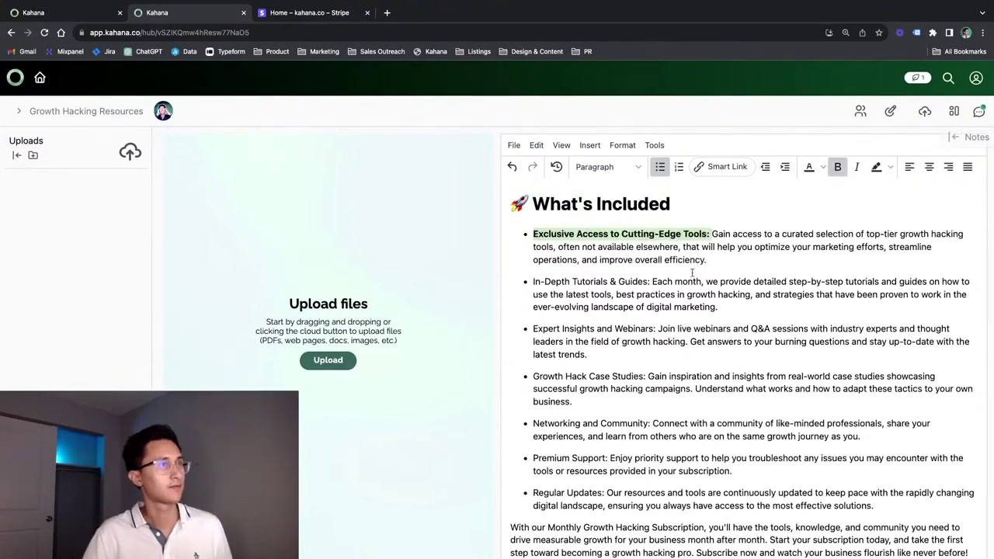
drag(653, 281, 533, 281)
key(ctrl+b)
drag(655, 329, 533, 329)
key(ctrl+b)
drag(607, 458, 533, 458)
key(ctrl+b)
drag(605, 493, 531, 493)
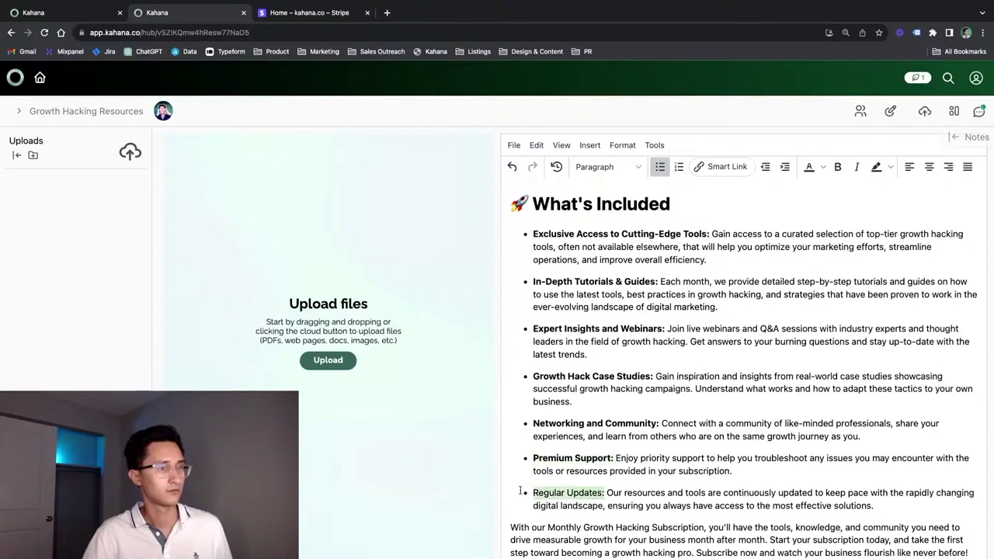
key(ctrl+b)
click(626, 493)
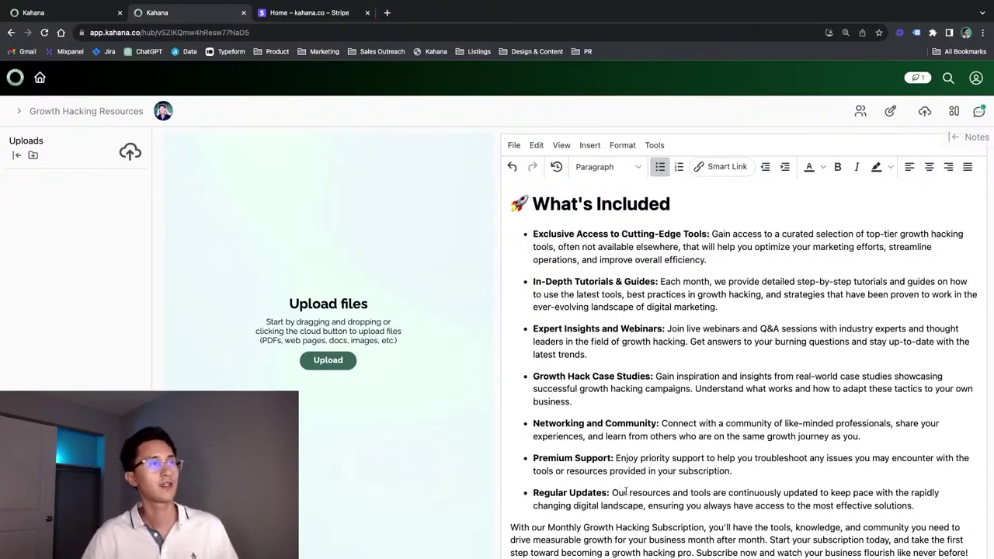
click(979, 113)
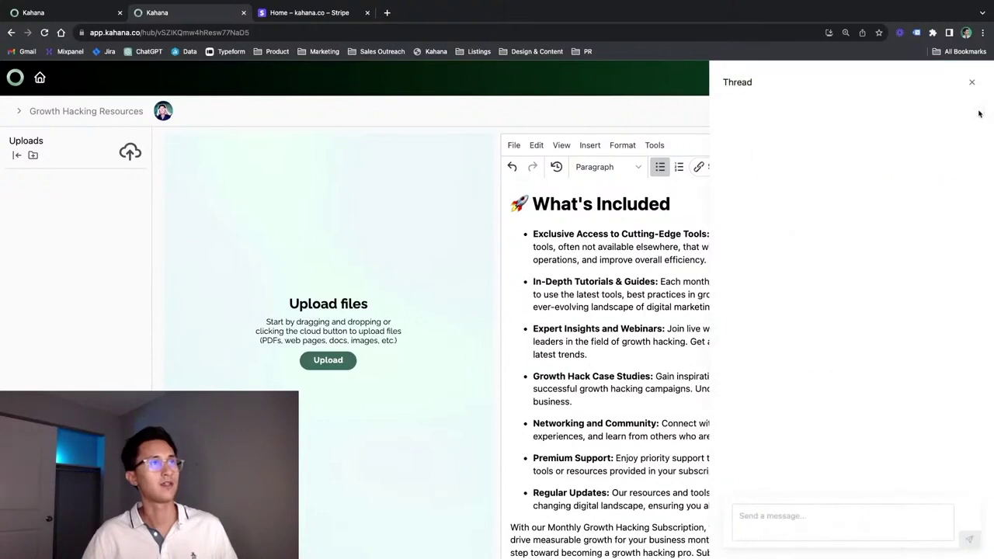
Step: Post 'If you have any questions or comments, please voice them here!' in the thread and verify it
click(781, 530)
text(If you h)
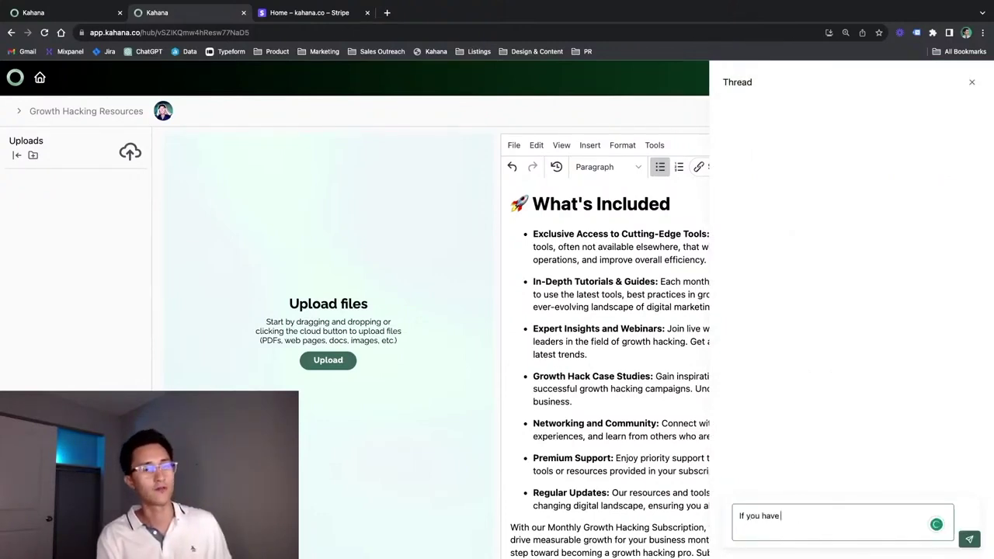
text(ave )
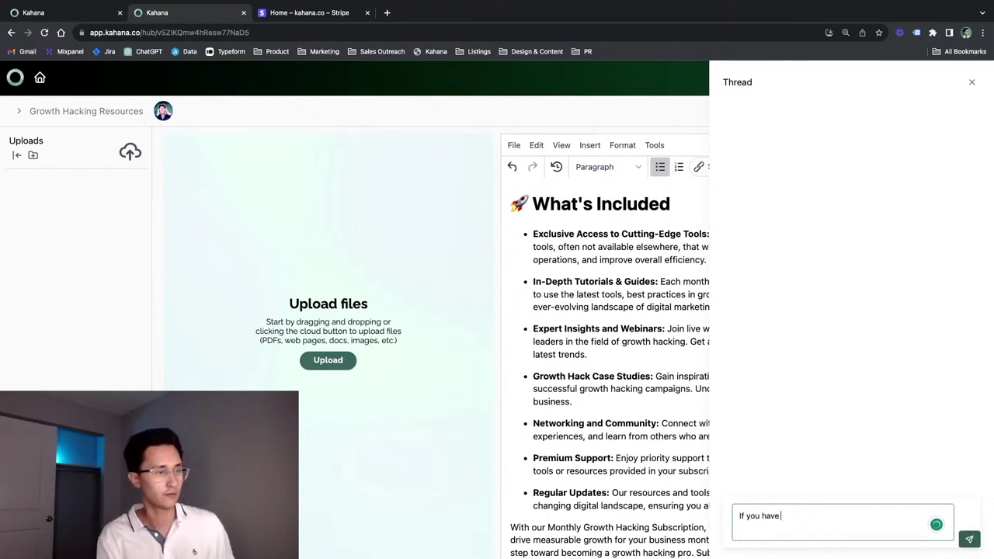
text(any questions or comments, please voice them here!)
key(Return)
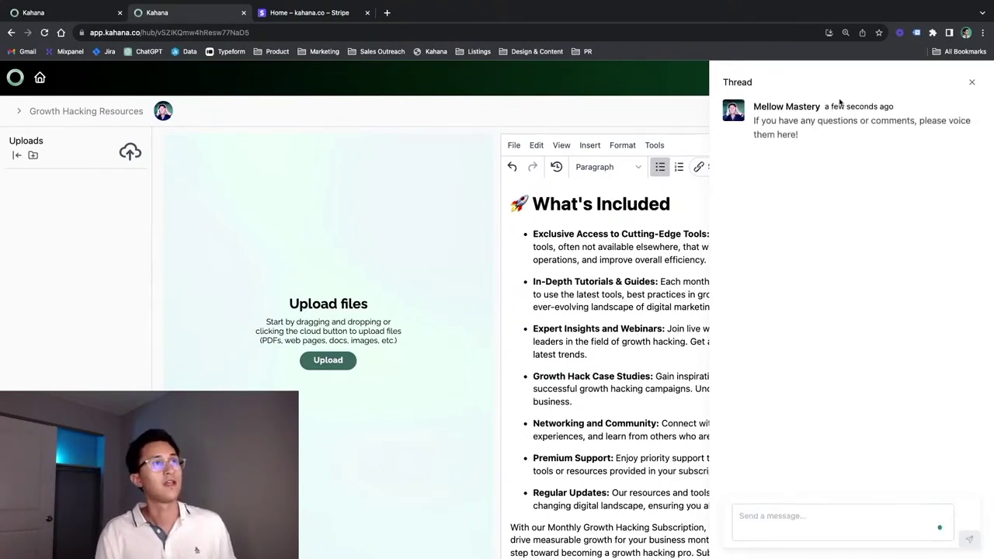
click(971, 84)
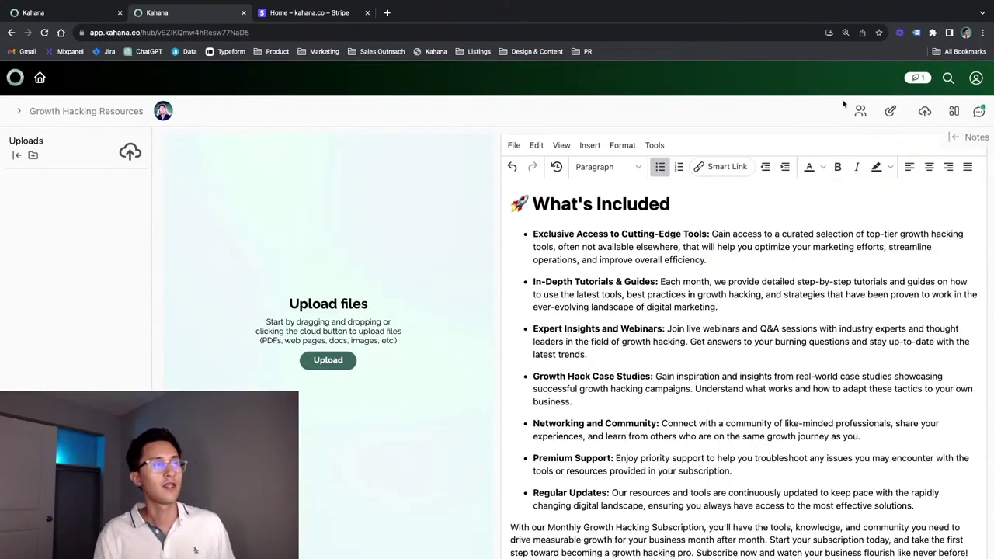
click(979, 113)
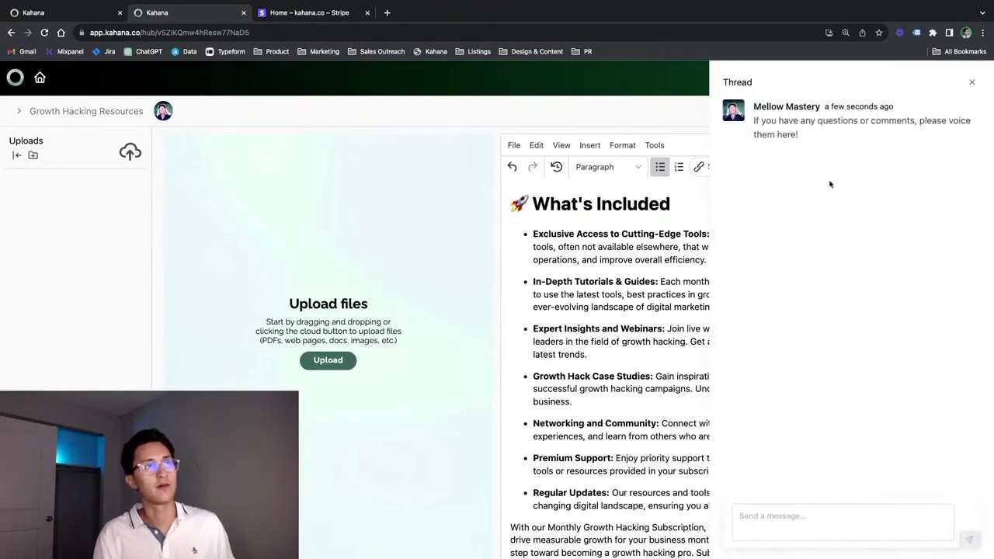
Step: In Access Roles & Sharing, change the other collaborator's role from Viewer to Admin
click(970, 83)
click(858, 111)
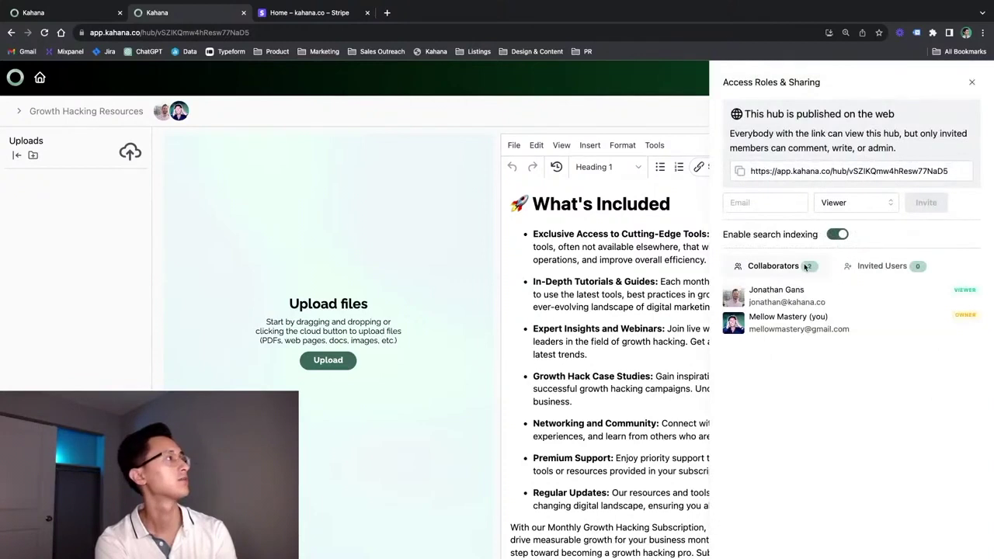
click(909, 301)
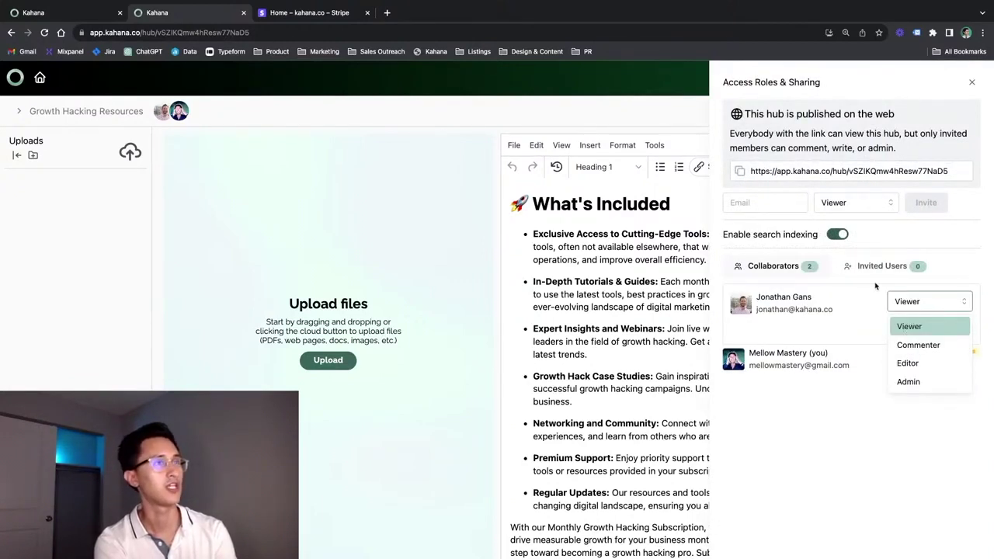
click(911, 383)
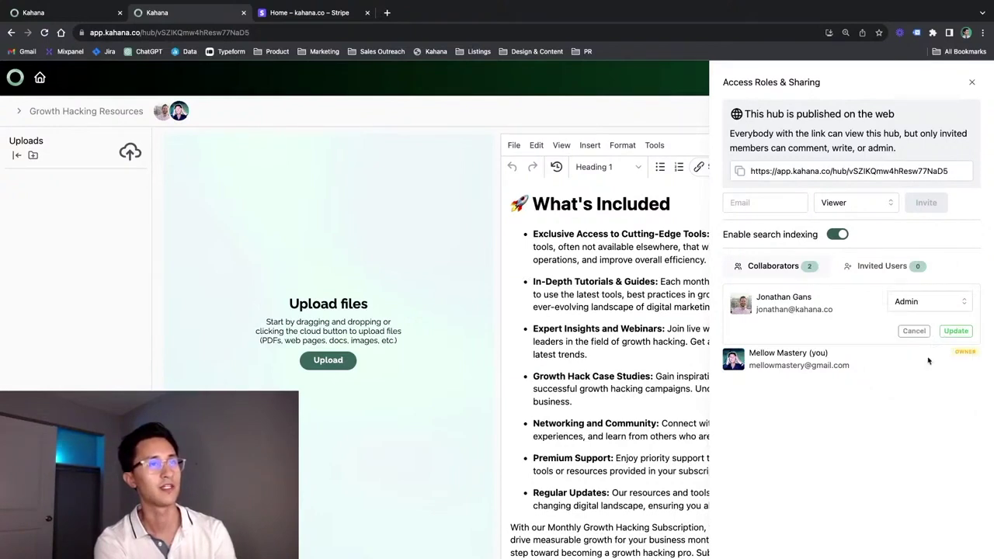
click(960, 333)
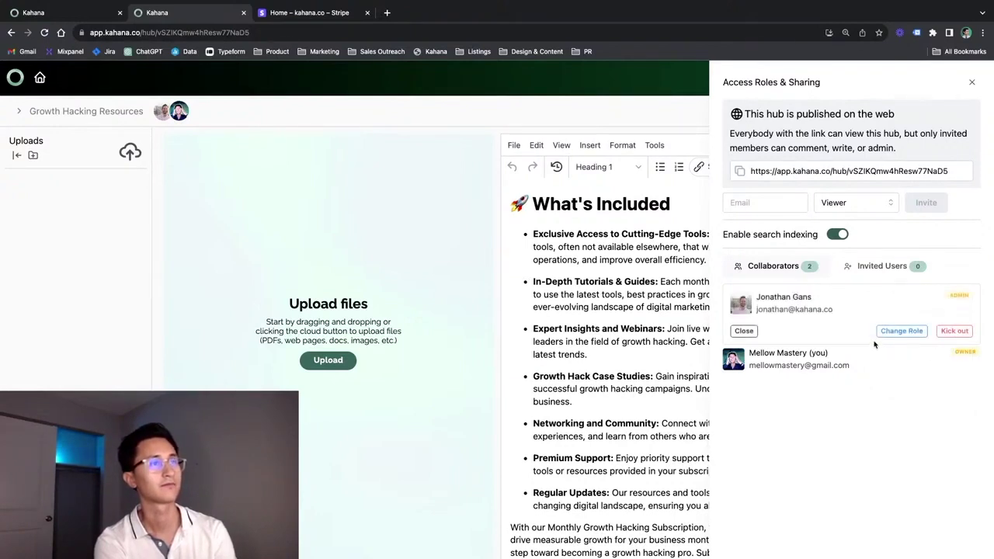
click(744, 331)
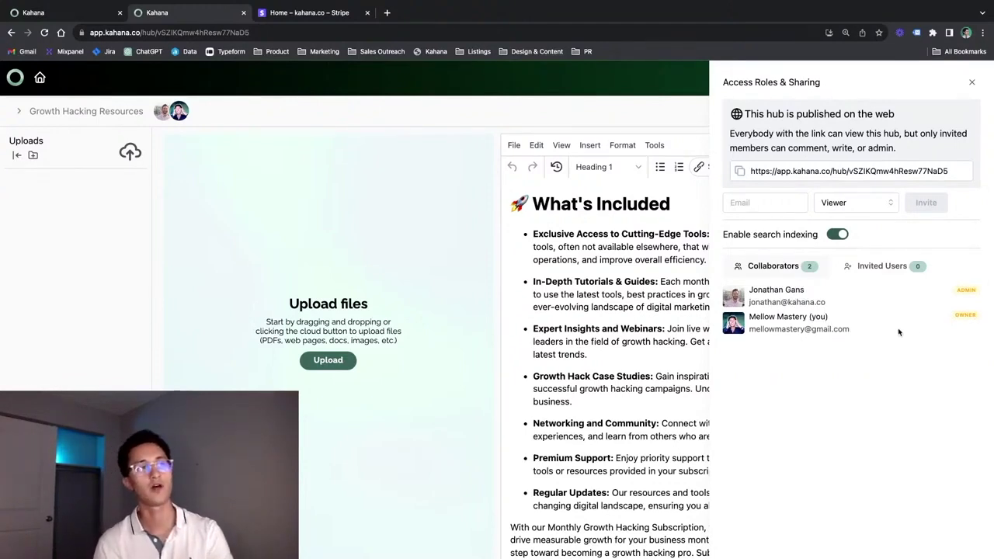
Step: Reopen the collaborator's role change, cancel it to keep Admin, and close the sharing settings
mouse_move(900, 310)
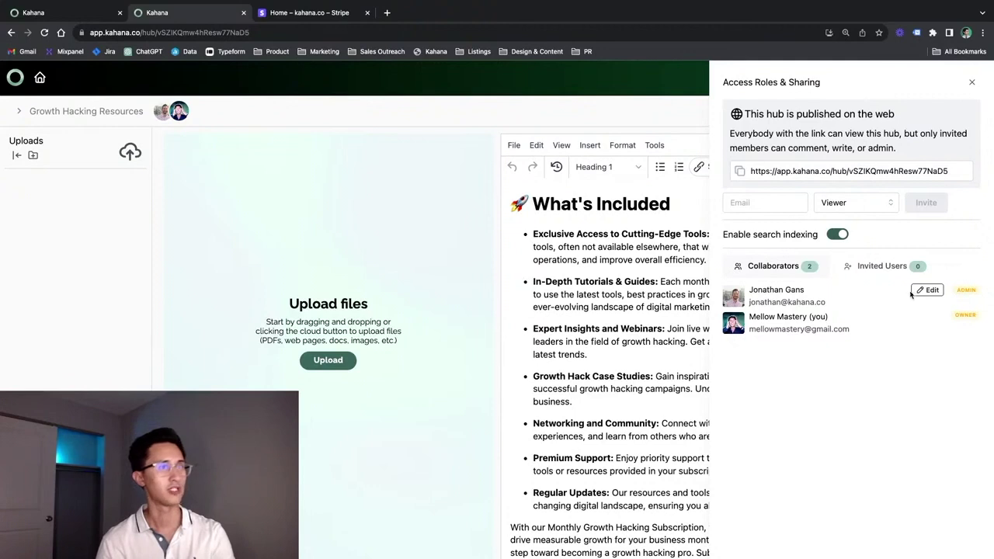
click(928, 289)
click(898, 332)
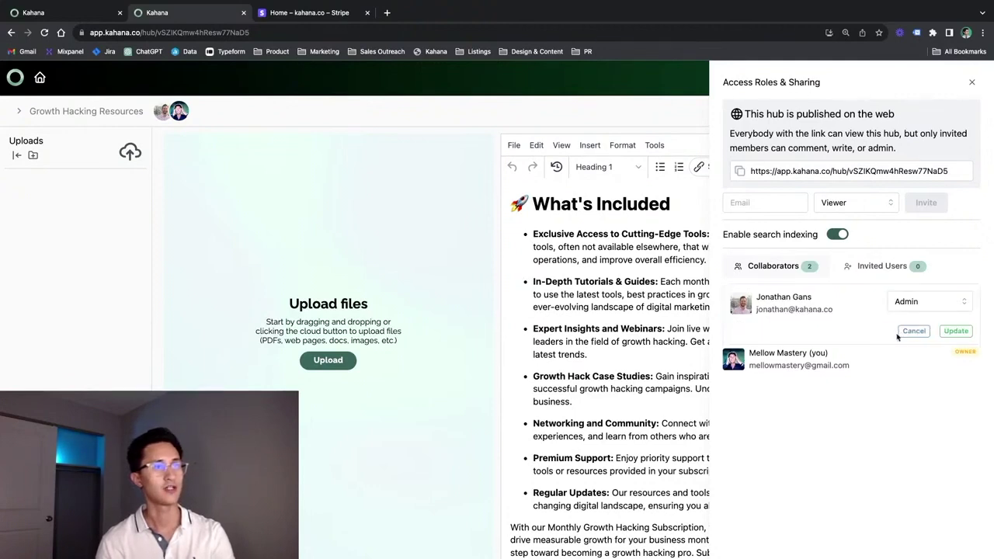
click(911, 308)
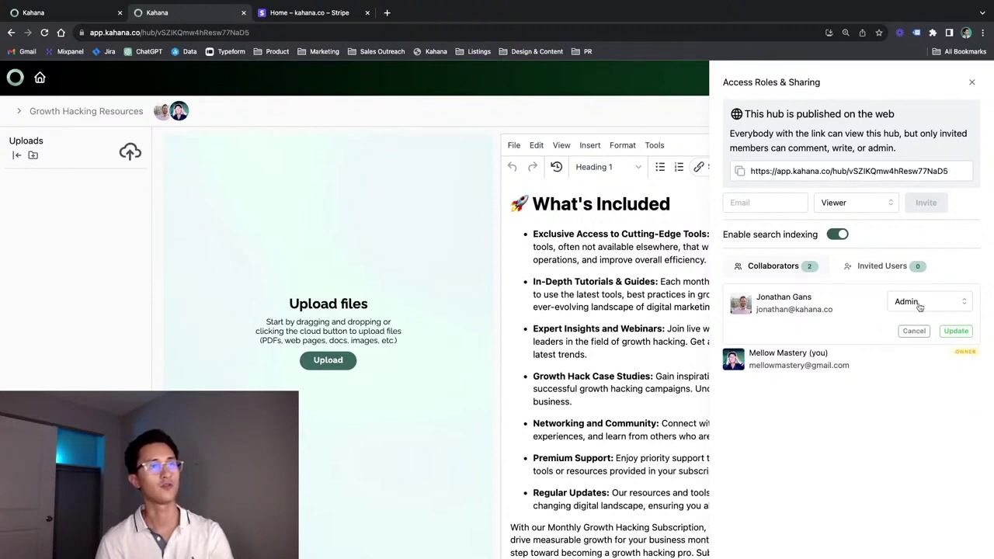
click(908, 331)
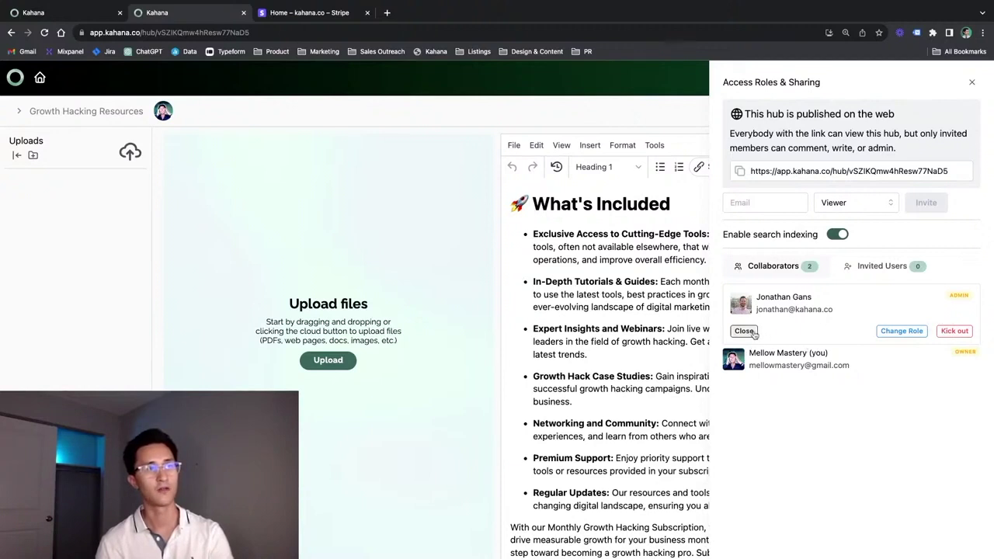
click(748, 331)
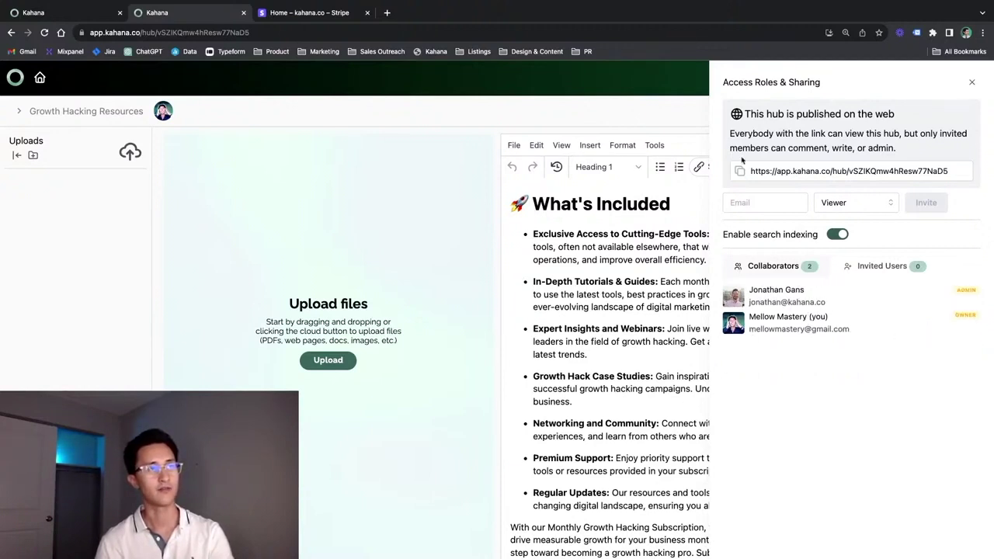
click(971, 84)
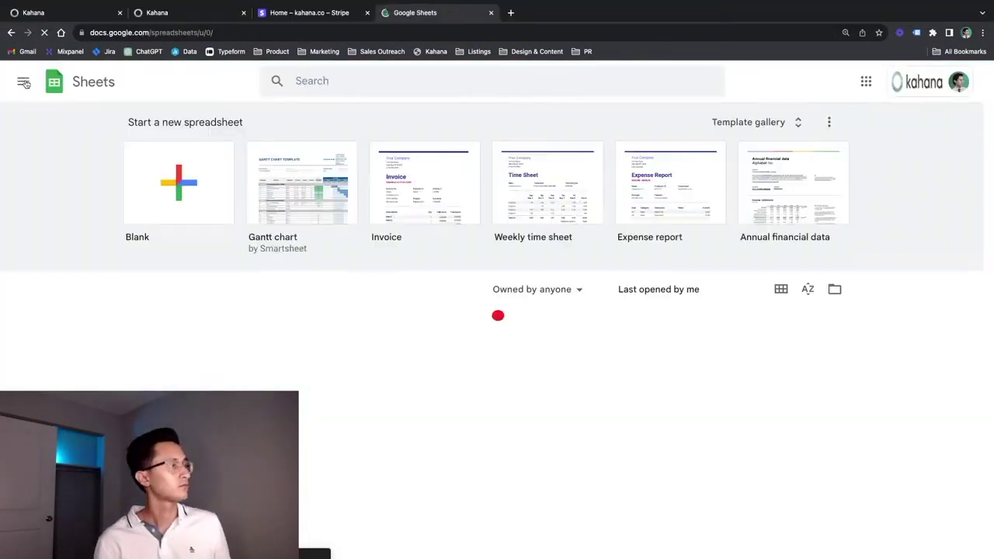
Step: Create a Gantt chart sheet from the template, make it editable by anyone with the link, and copy the link
click(292, 200)
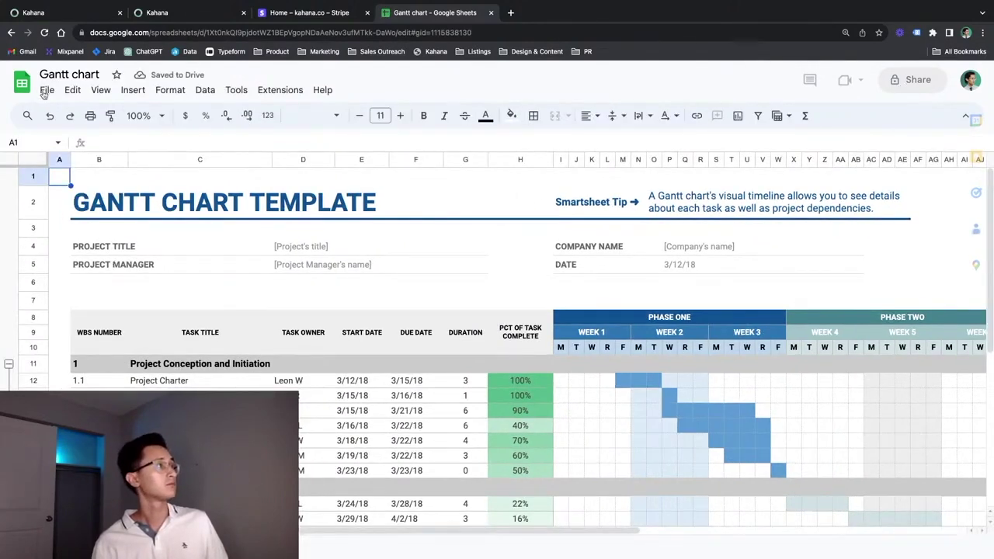
click(46, 91)
click(73, 153)
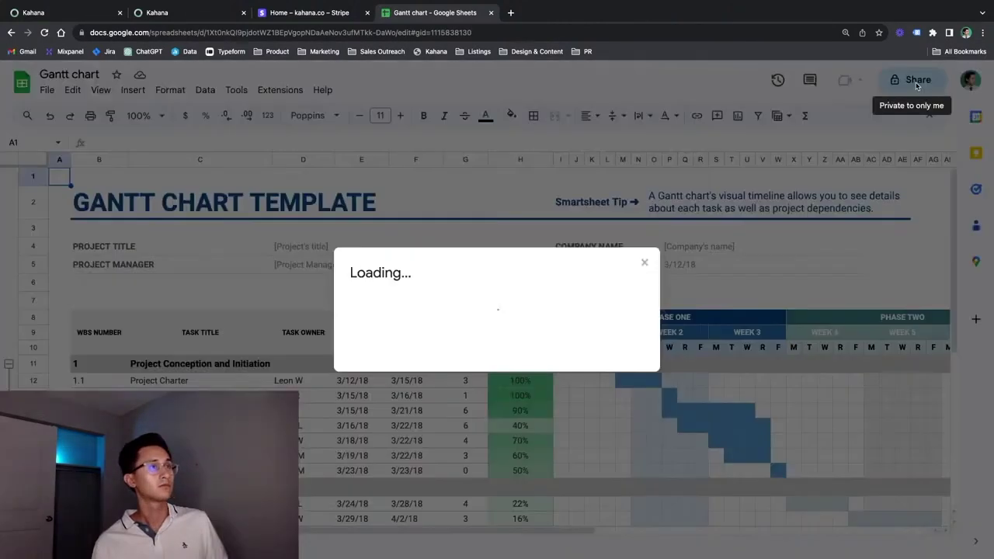
click(388, 379)
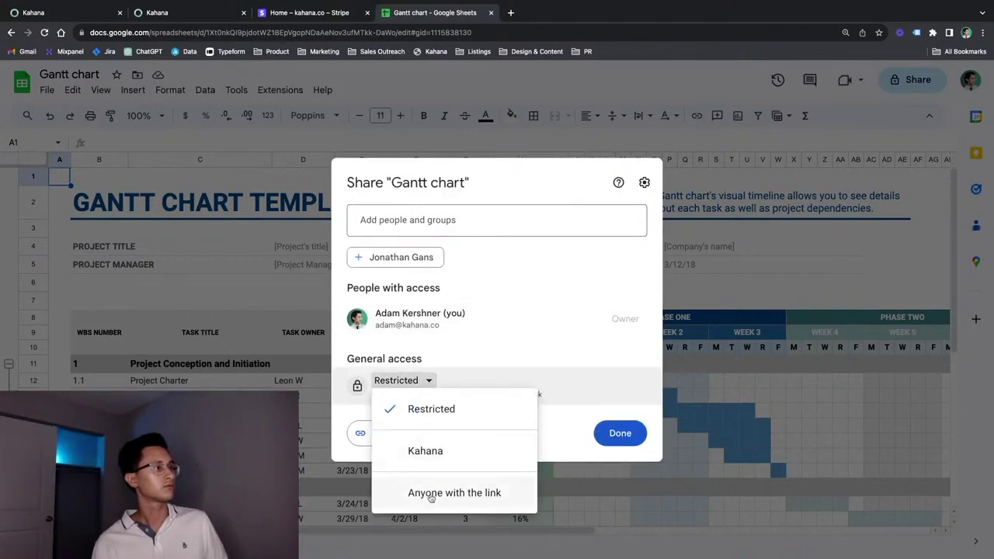
click(434, 491)
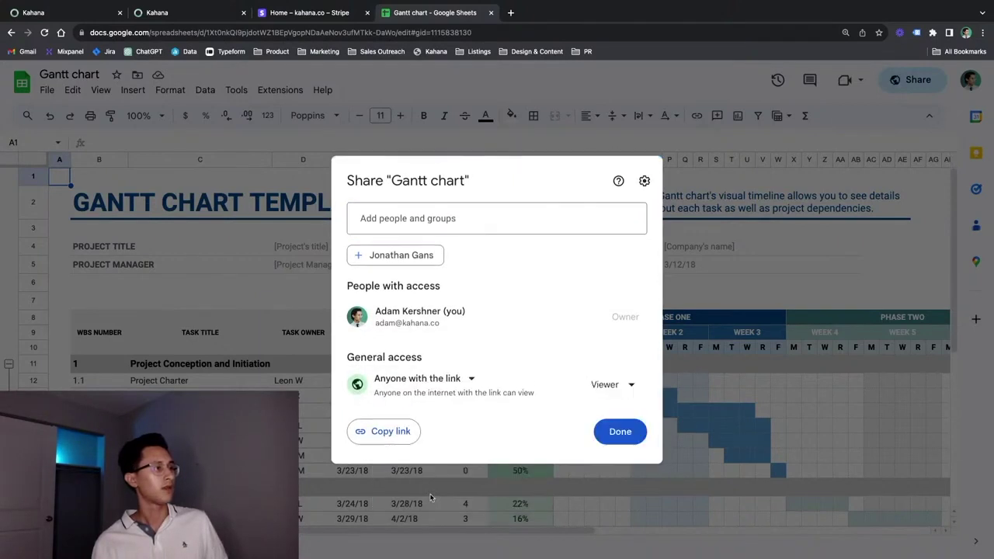
click(613, 386)
click(623, 497)
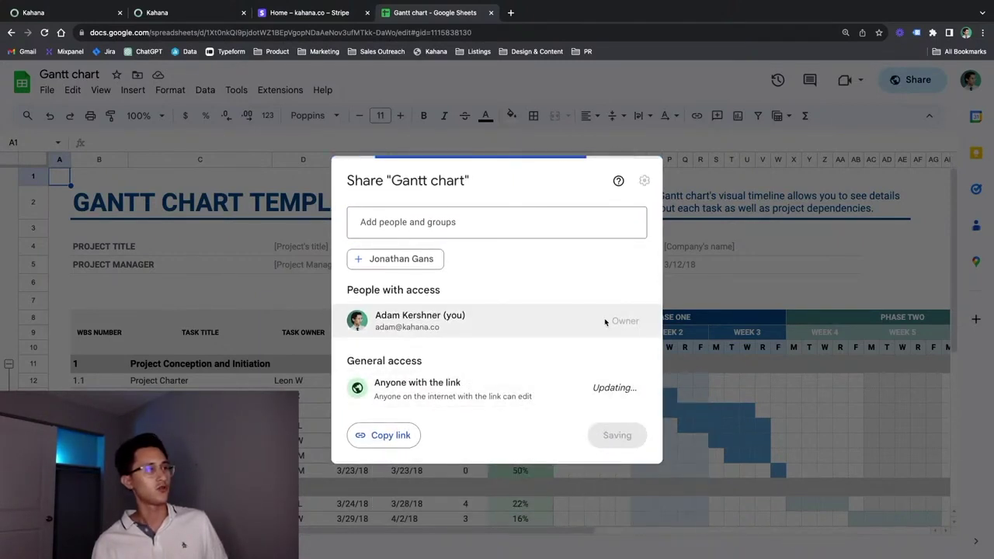
click(399, 434)
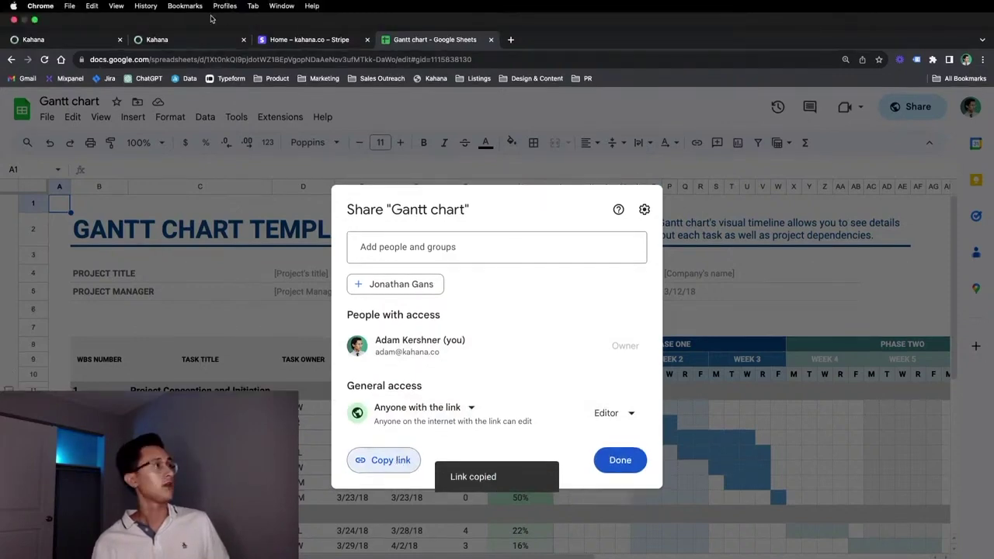
click(178, 18)
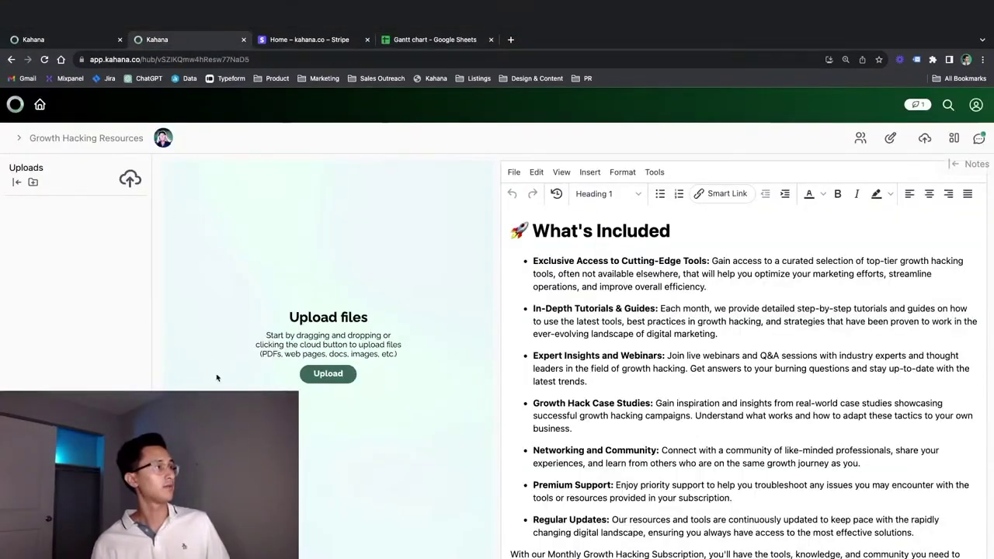
Step: Embed the copied Gantt sheet link in Uploads with the title 'Gantt Chart'
click(129, 178)
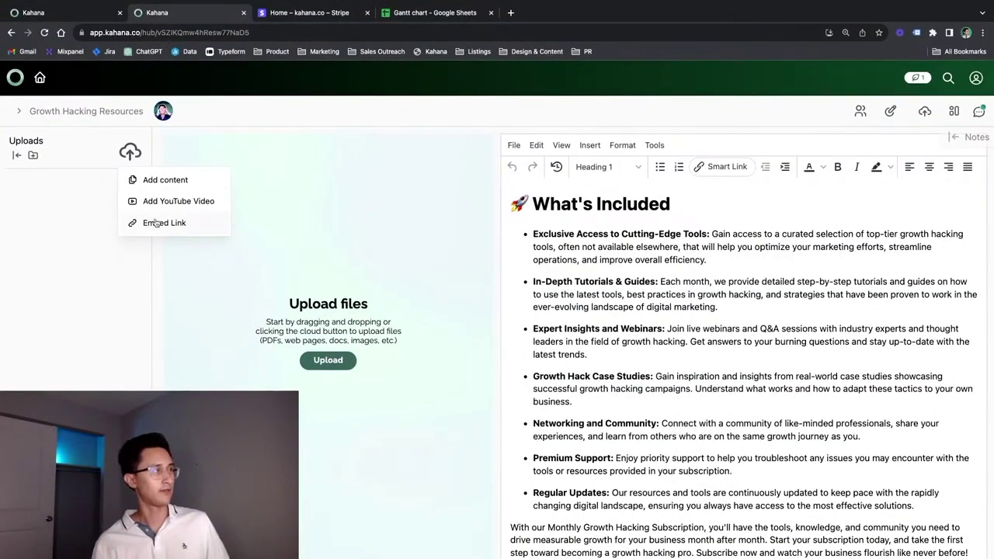
click(156, 223)
click(482, 330)
key(super+v)
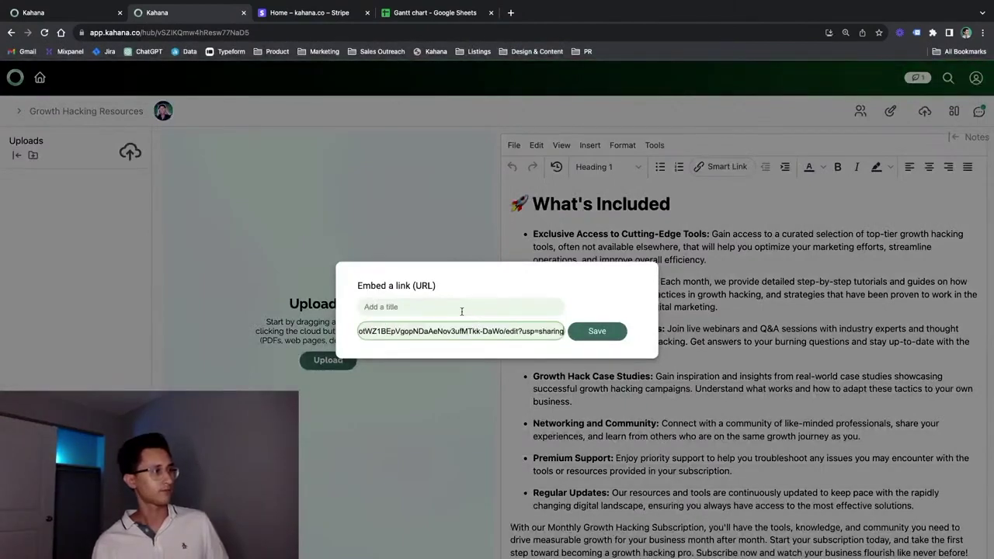
click(462, 308)
text(Gantt Chart)
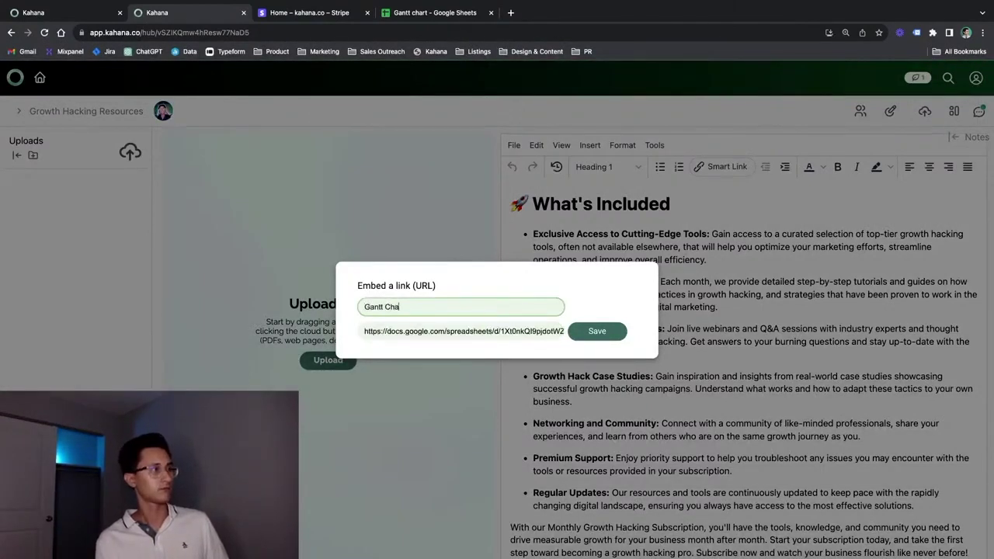
click(612, 332)
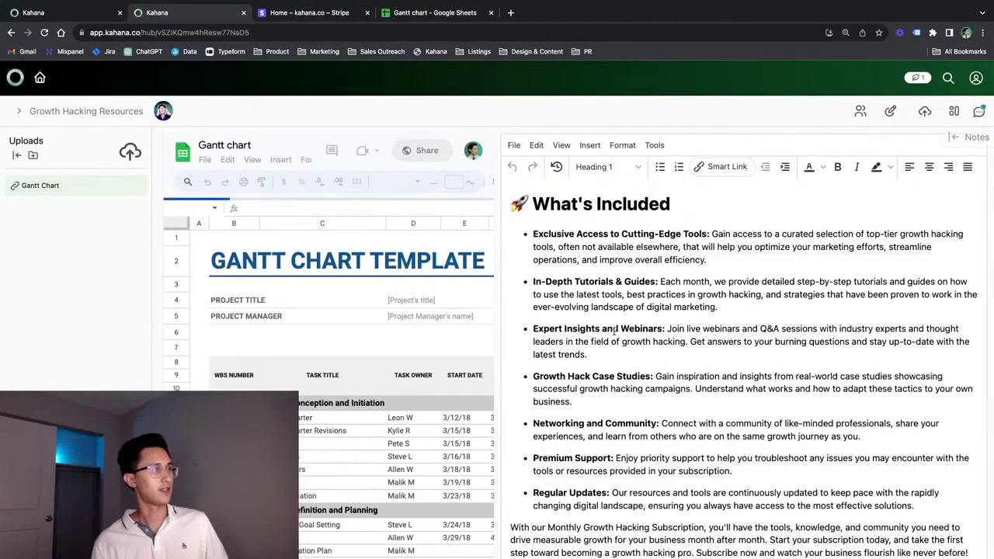
click(954, 113)
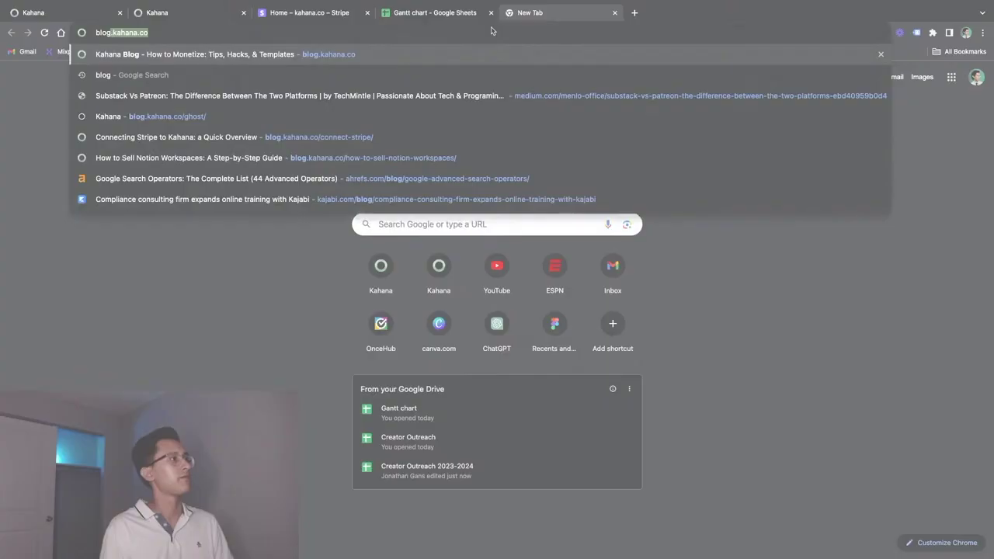
Step: Open the '28 Best High-Ticket Affiliate Programs 2023' article on Kahana Blog, copy its URL, and return to the hub
key(Return)
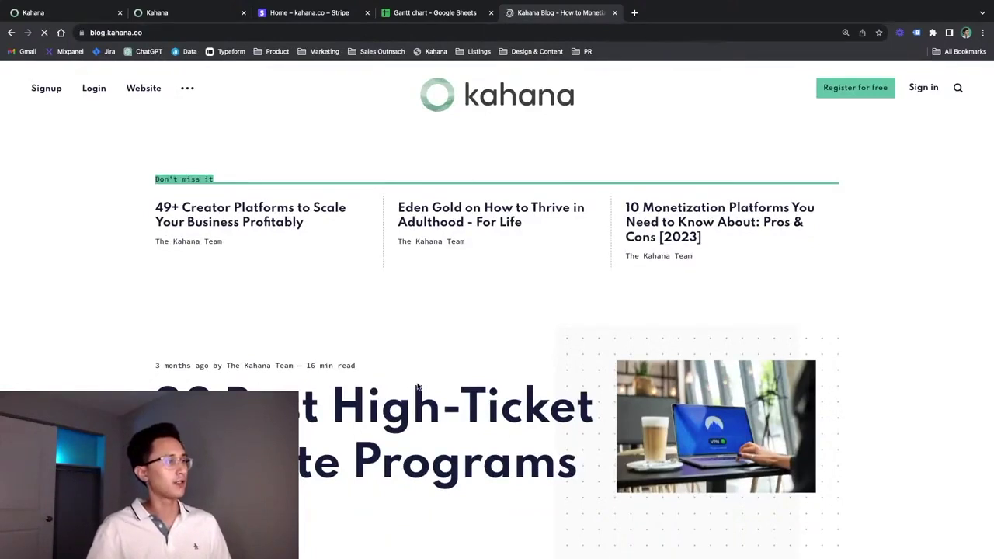
click(418, 417)
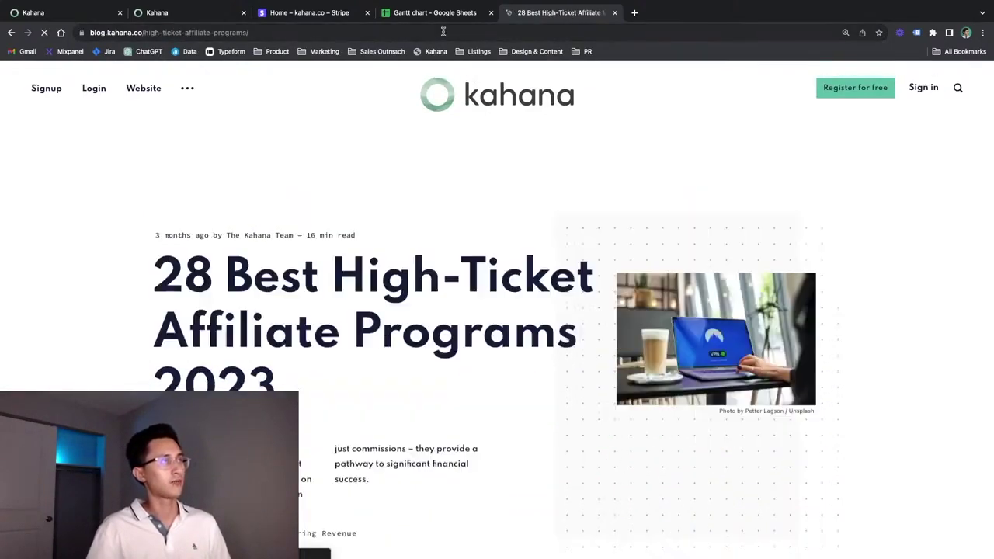
click(443, 31)
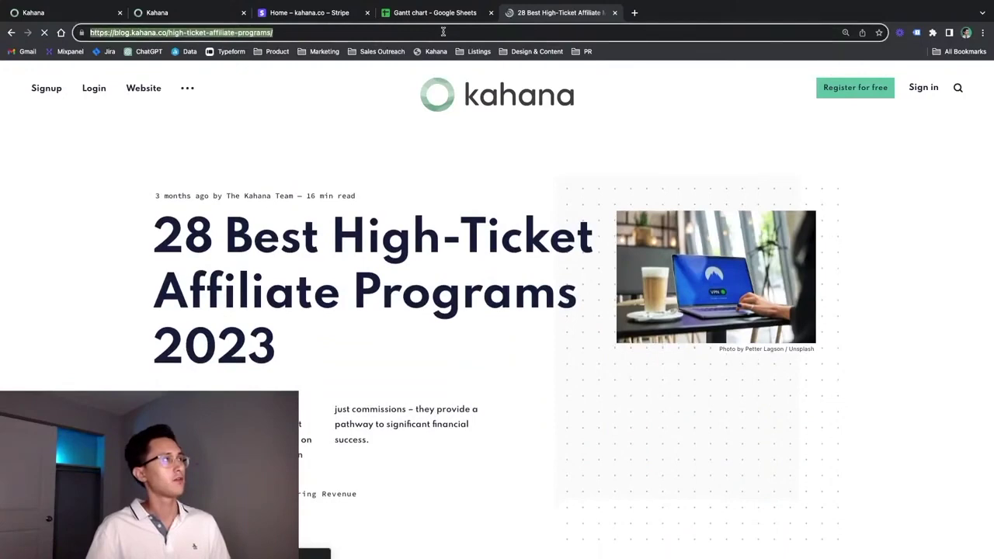
click(172, 14)
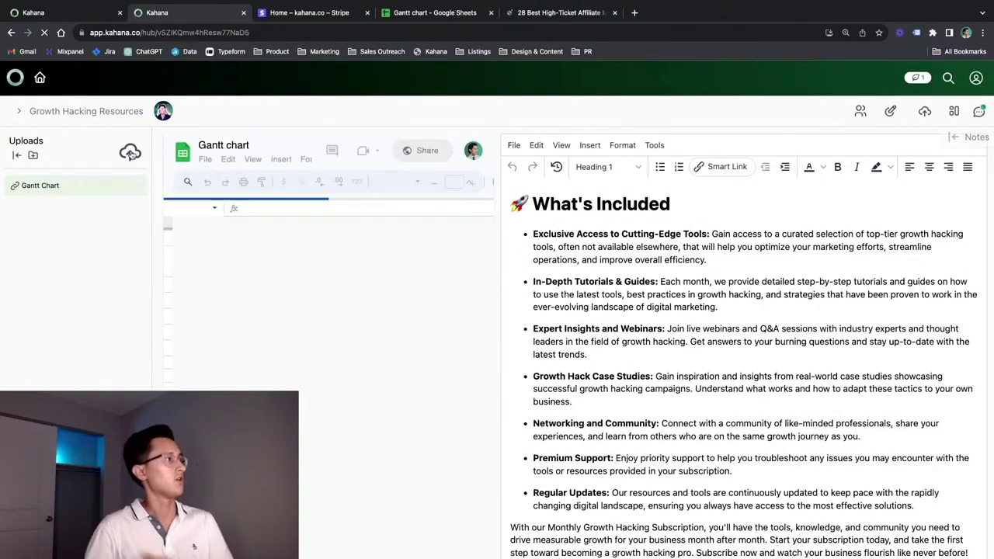
Step: Embed the copied article URL as an upload titled 'Affiliate Programs' and save it
click(131, 153)
click(168, 223)
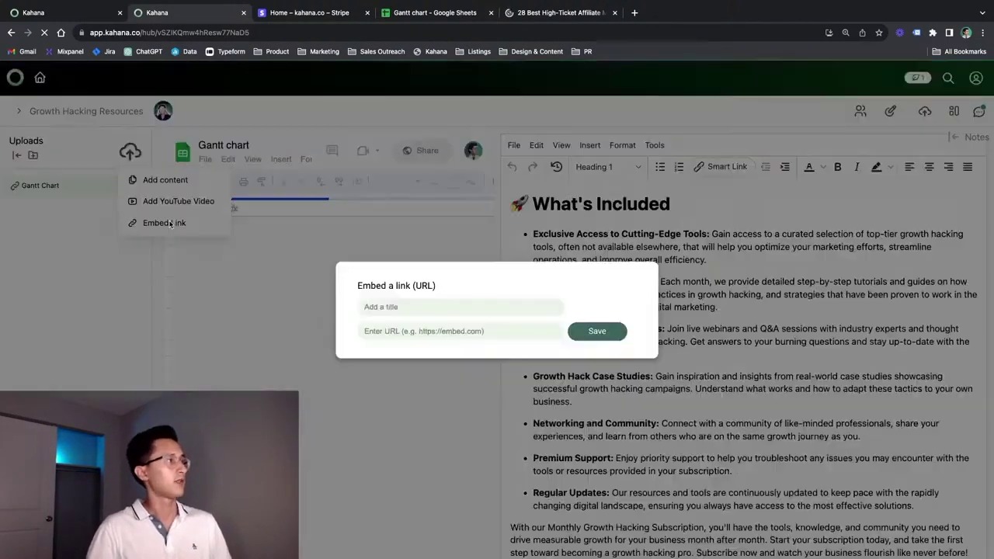
click(464, 331)
key(super+v)
click(456, 307)
text(Af)
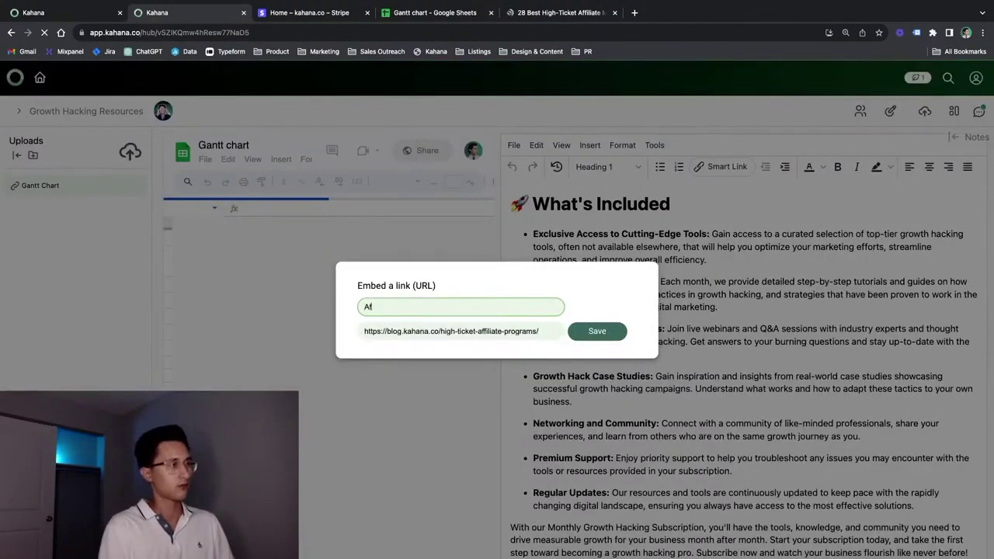
text(filiate Programs)
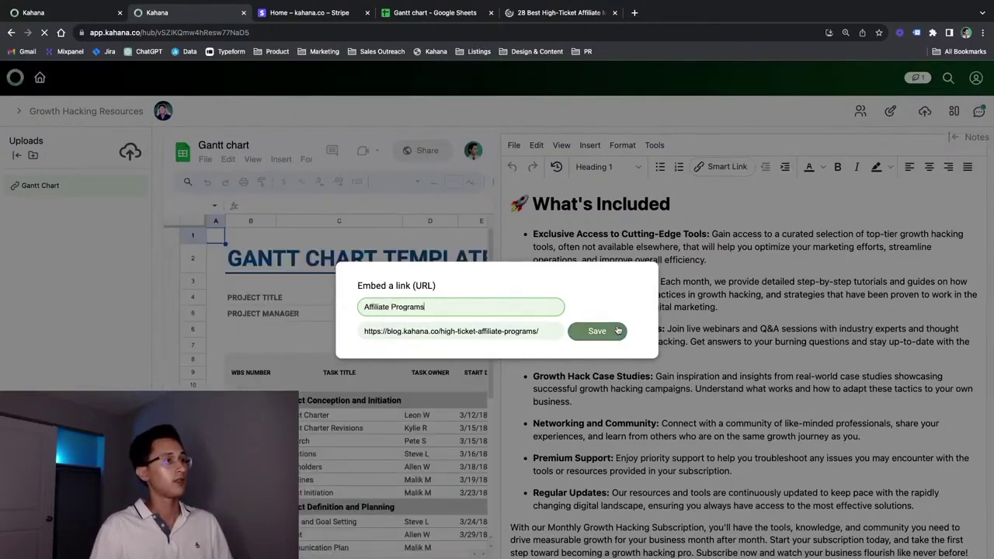
click(618, 331)
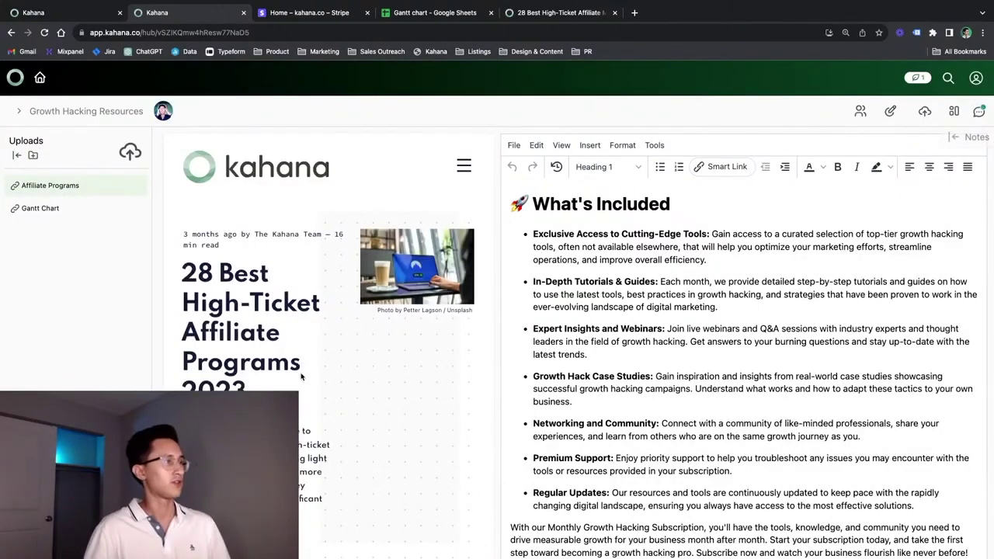
scroll(301, 377, down, 5)
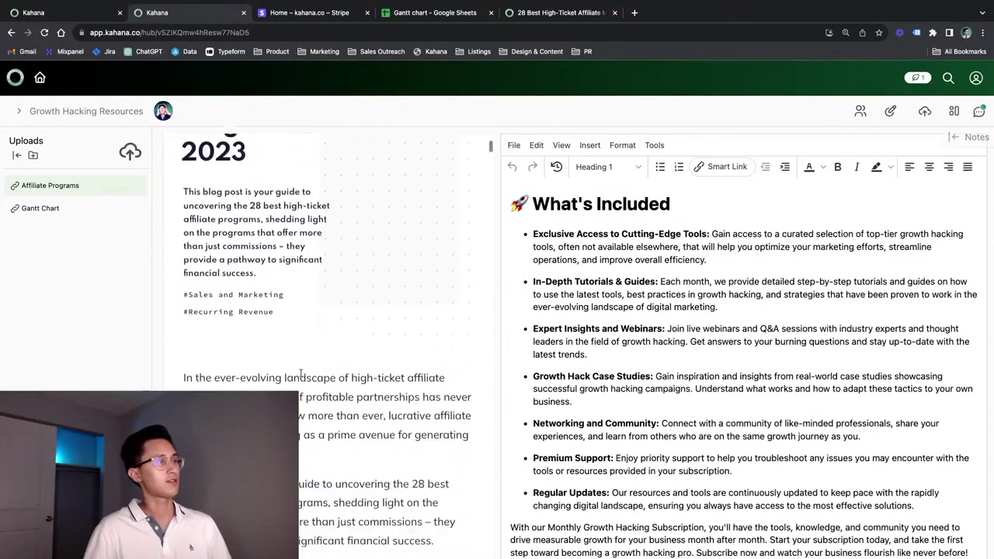
scroll(301, 376, down, 3)
scroll(300, 374, down, 6)
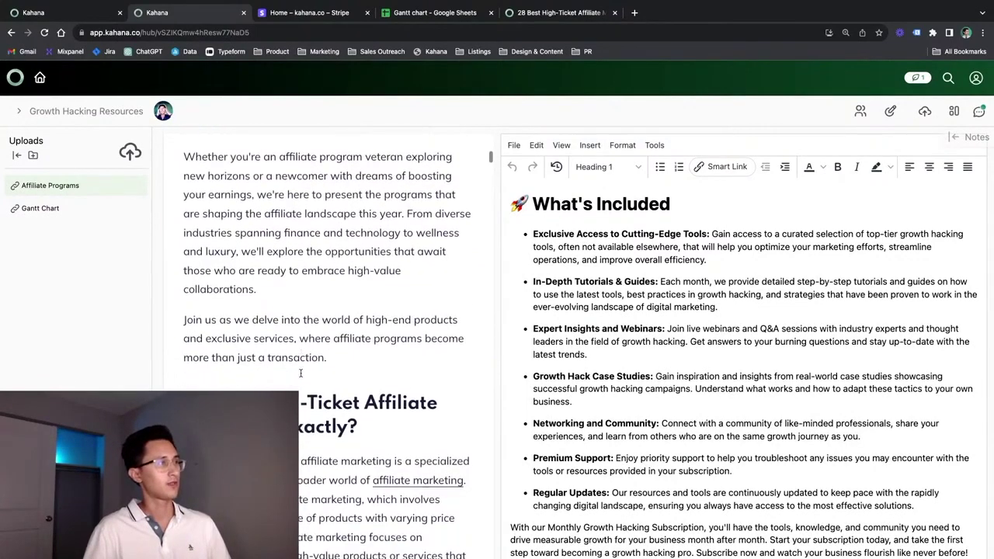
scroll(301, 374, down, 10)
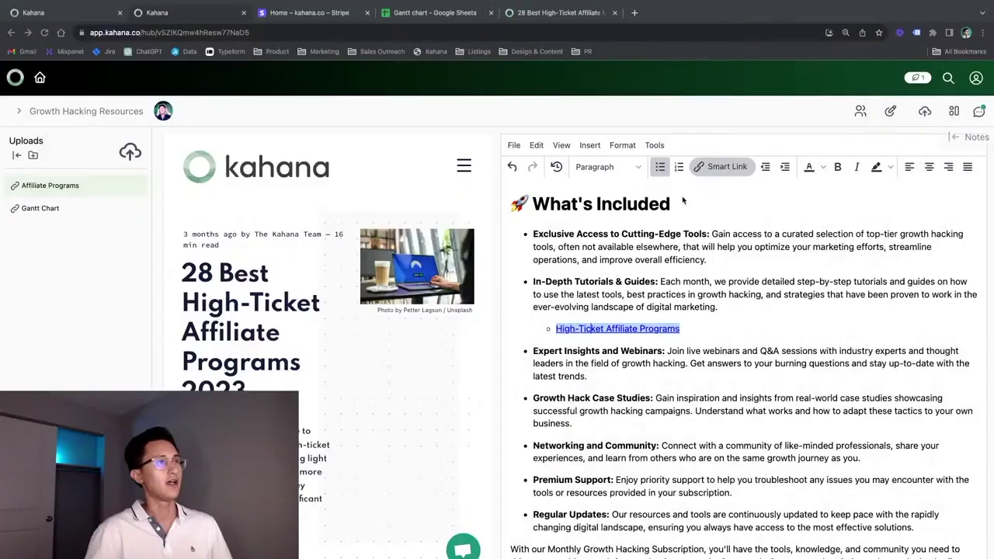
Step: Copy the Growth Hacking Resources hub's public link from Access Roles & Sharing, then return home
click(389, 31)
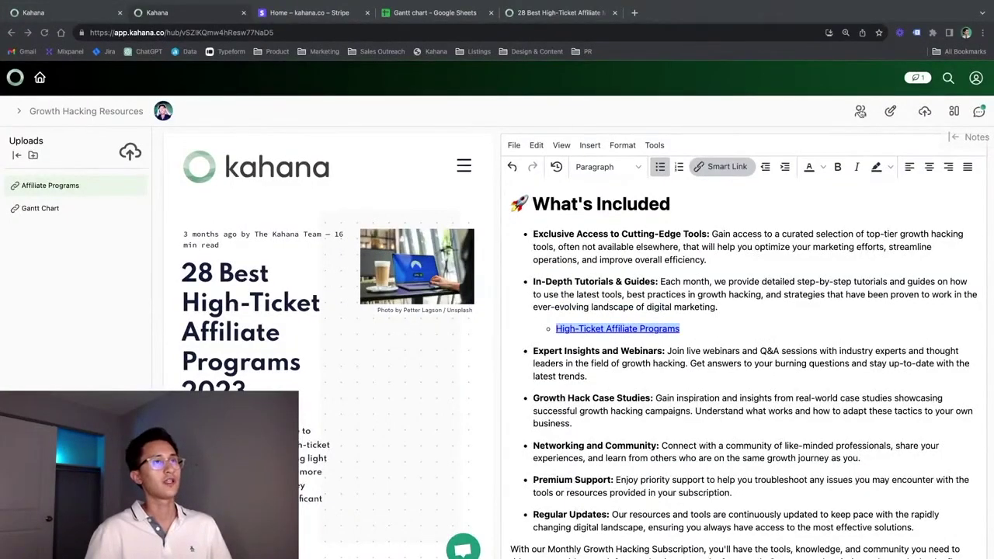
click(861, 111)
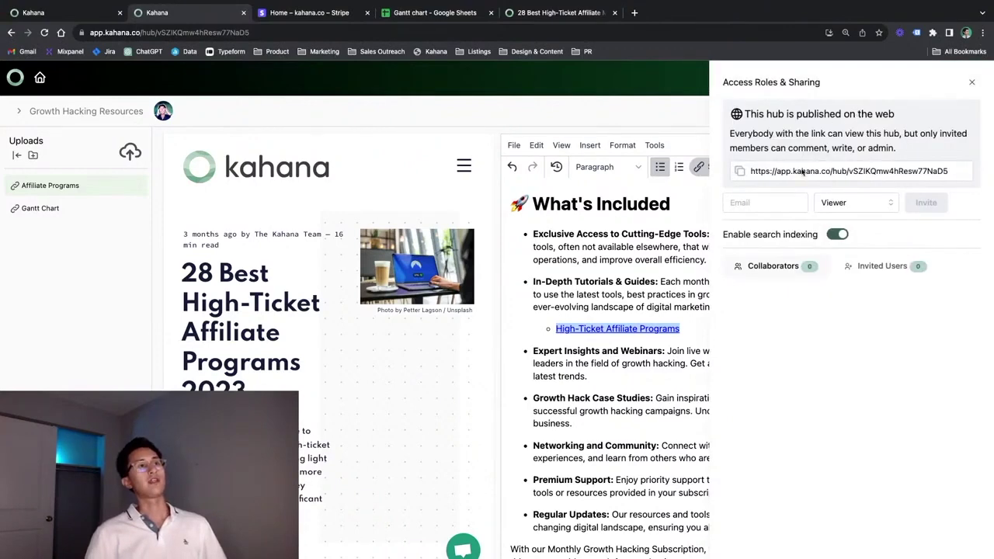
click(741, 174)
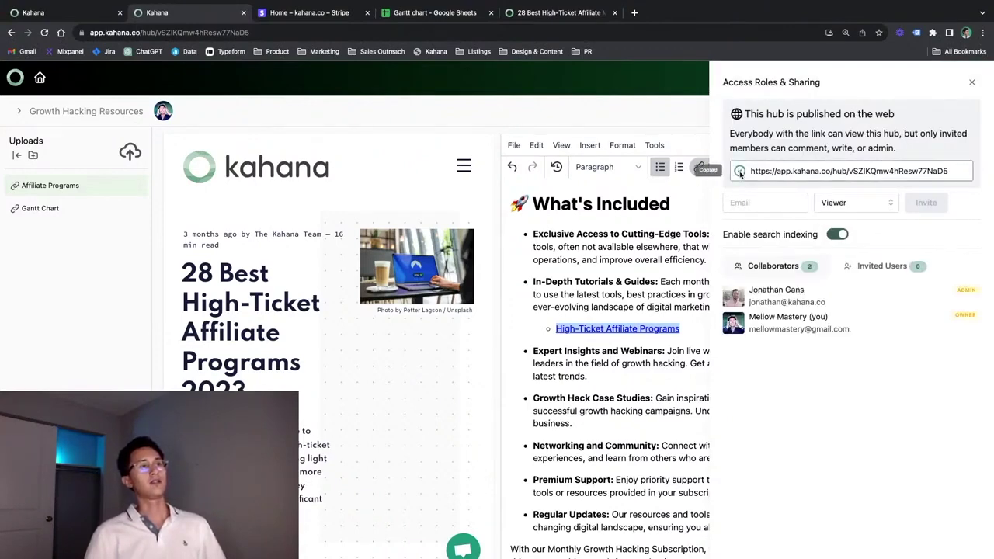
click(973, 84)
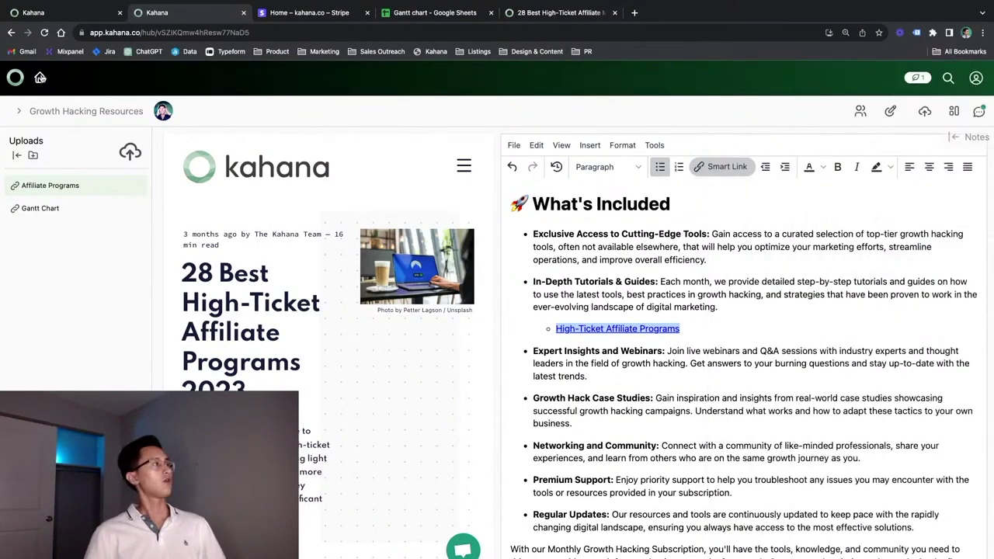
click(41, 76)
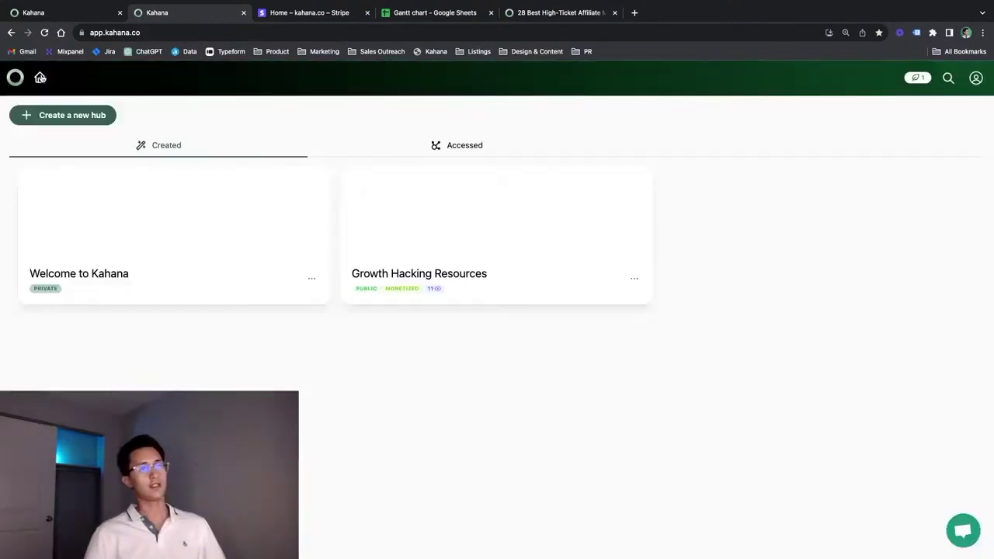
Step: Copy the hub's public link through the card menu's Hub Sharing option
click(634, 278)
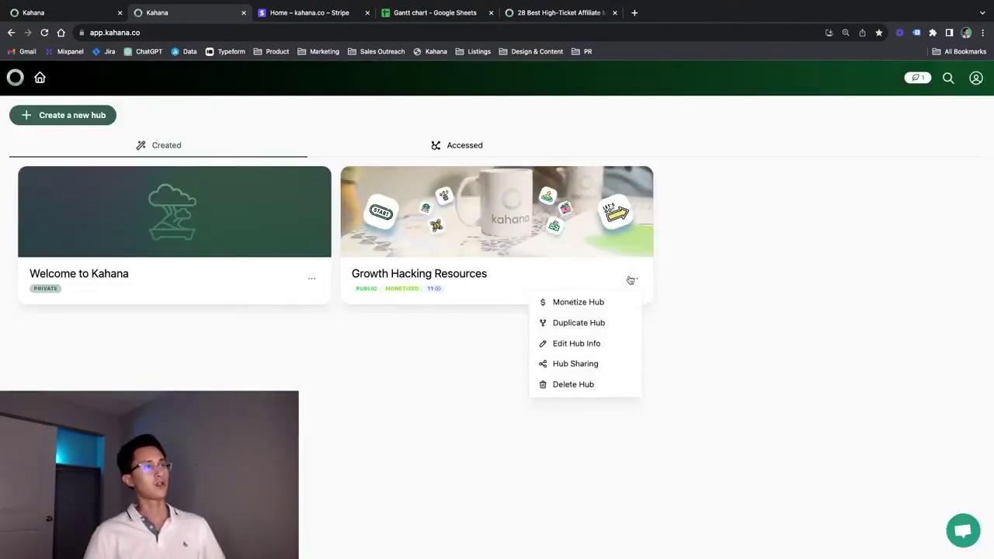
click(571, 363)
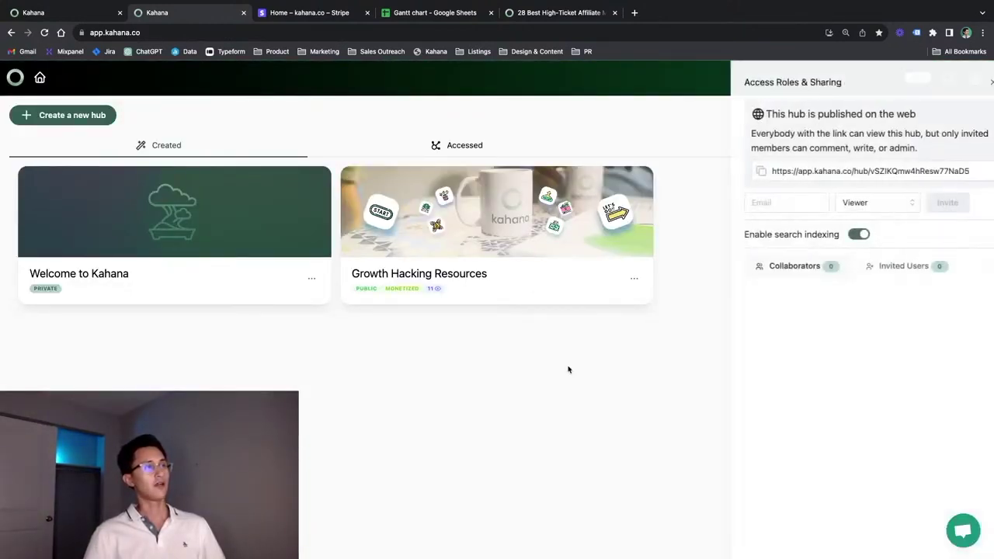
click(739, 170)
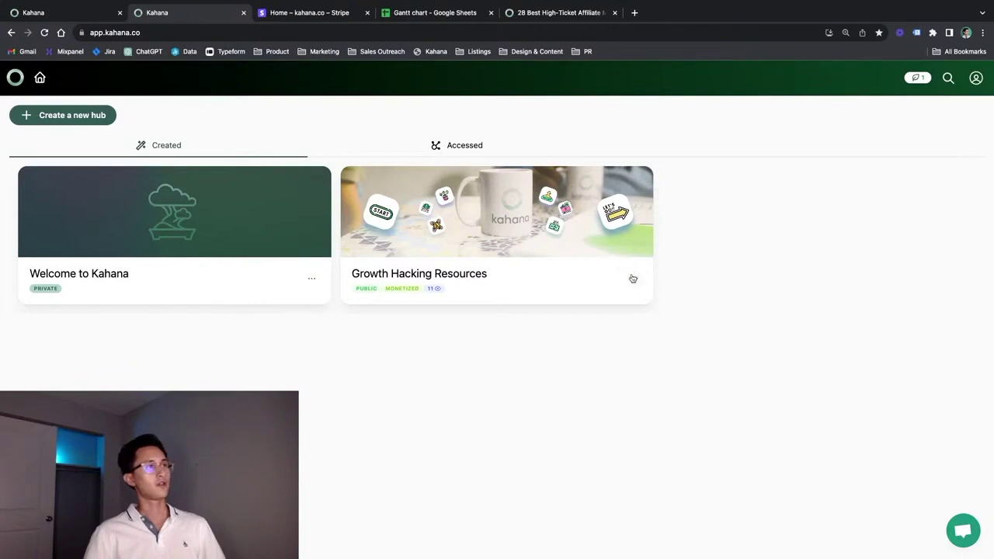
Step: Review the hub's name, tags and description in Edit Hub Info, closing without changes
click(633, 279)
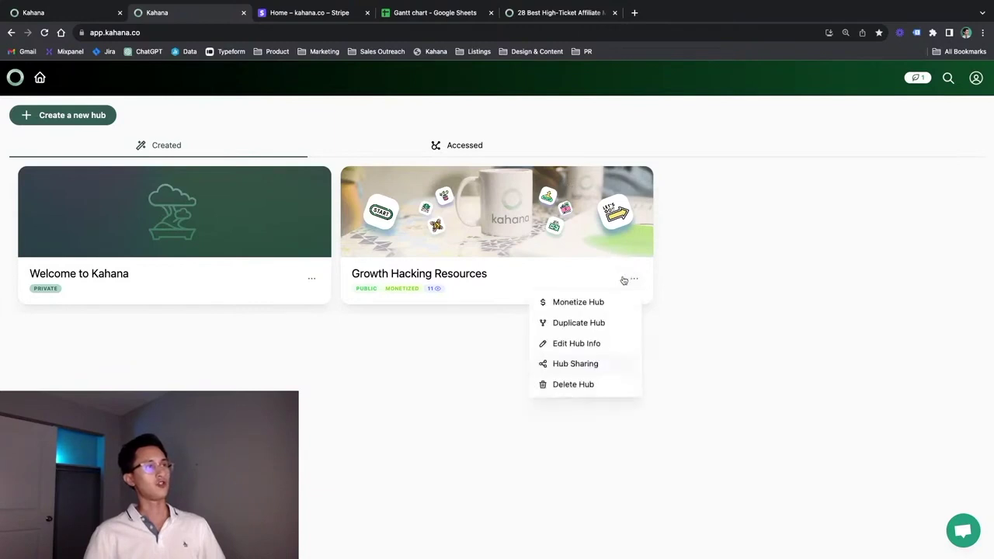
click(574, 344)
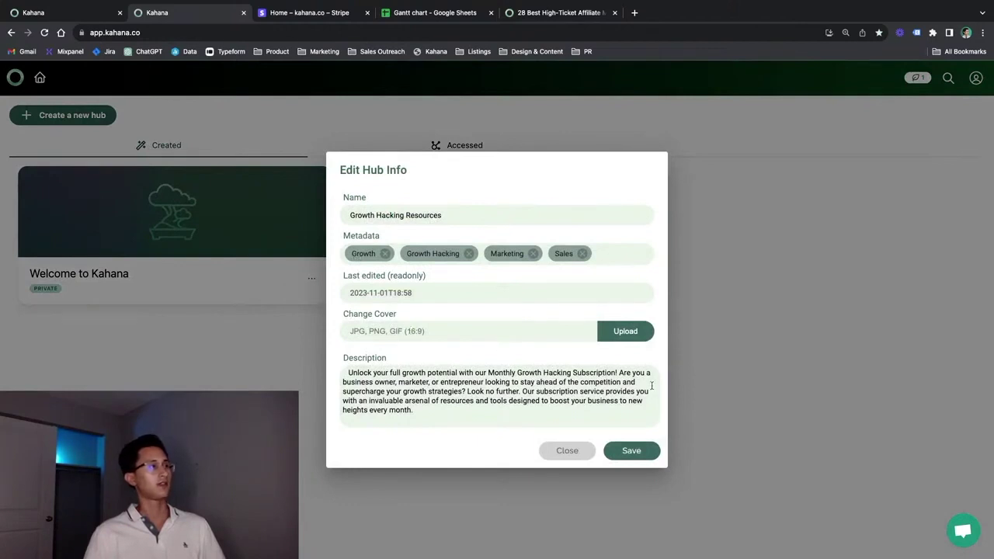
click(566, 451)
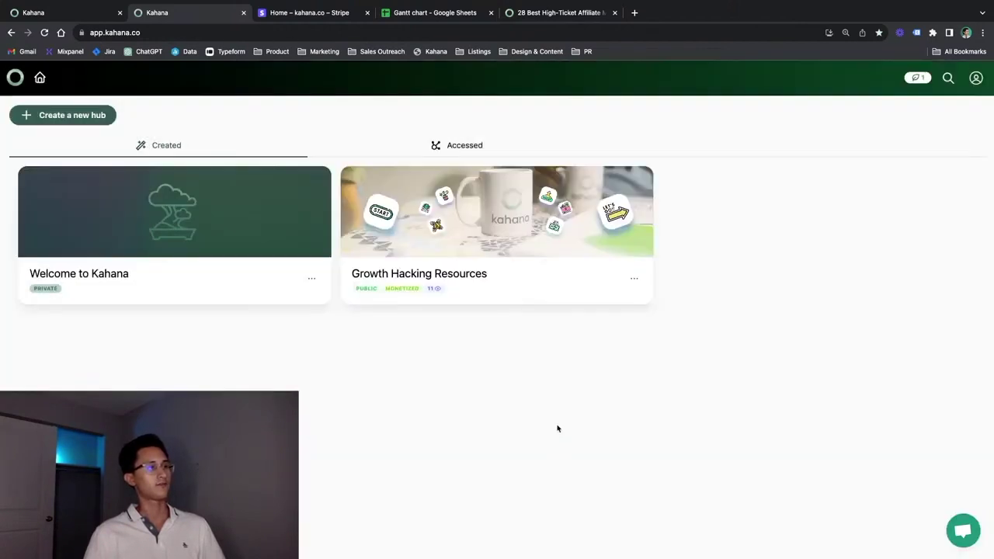
click(637, 279)
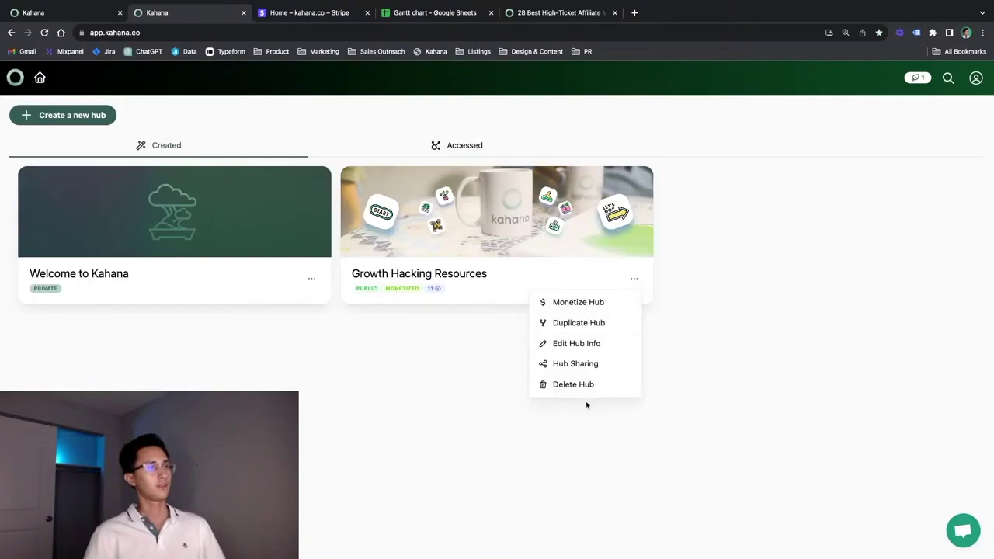
Step: Accept the terms and change the monthly price from $50 to $5, then submit
click(607, 302)
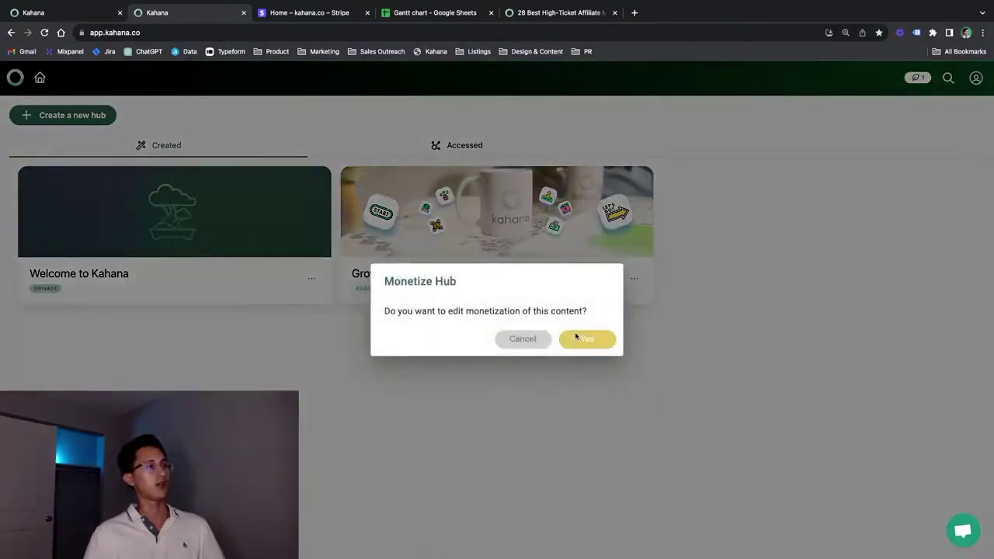
click(575, 337)
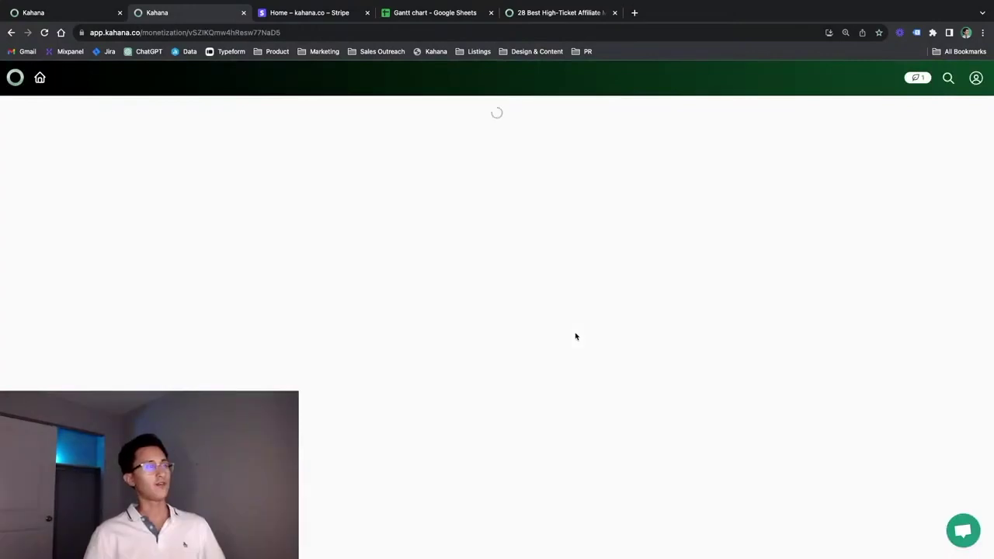
click(417, 192)
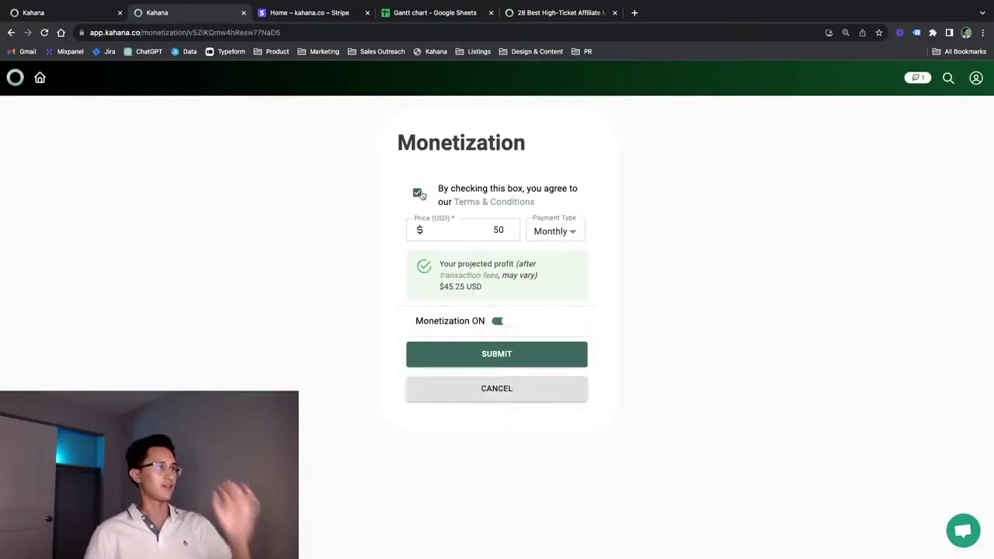
click(498, 232)
key(BackSpace)
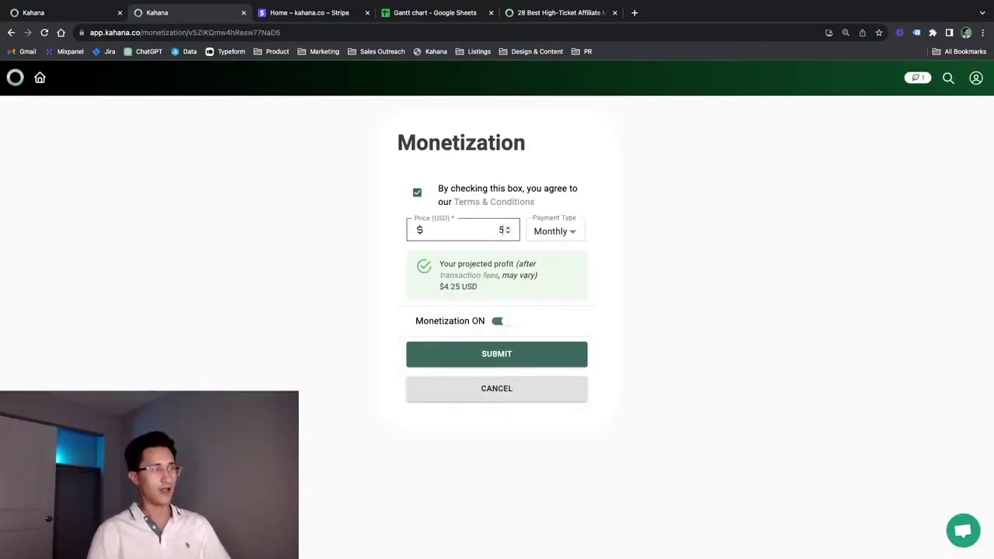
click(499, 359)
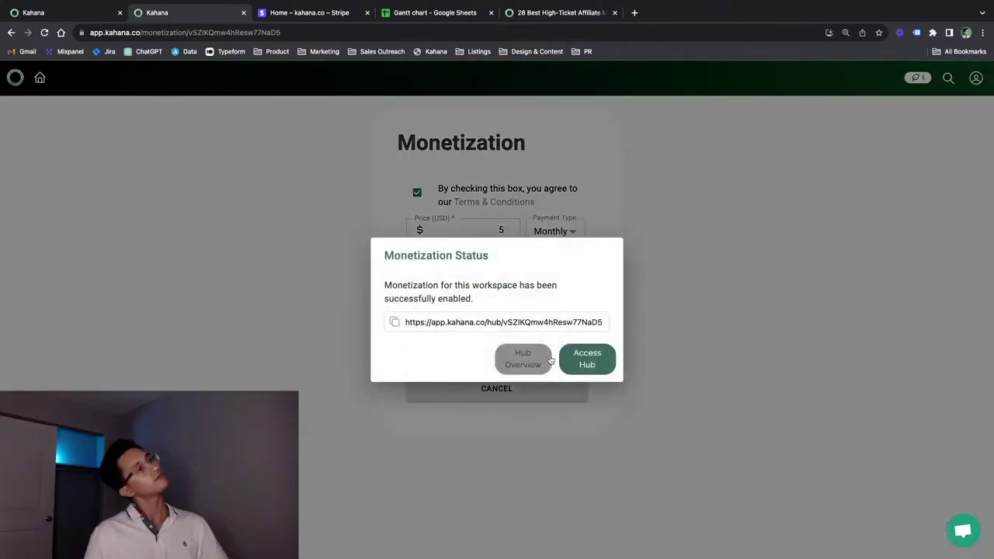